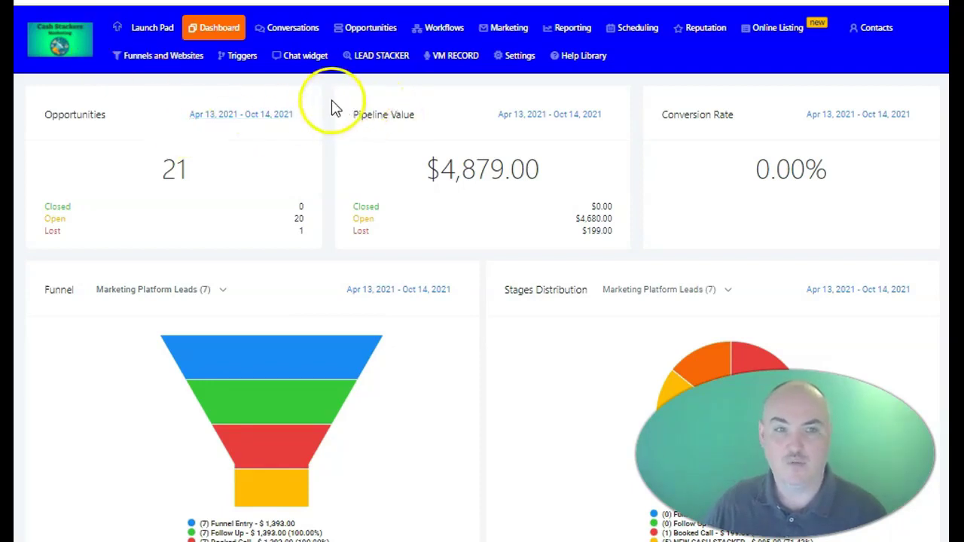
# Create a new funnel named '17 Part Onboarding For Success' from the Funnels list
pyautogui.moveTo(161, 55)
pyautogui.click(154, 110)
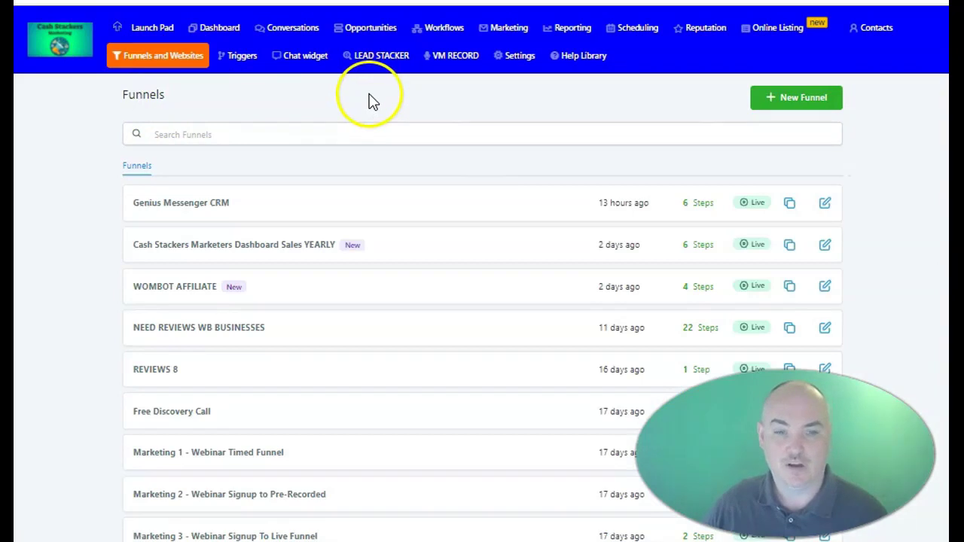
pyautogui.click(794, 98)
pyautogui.click(518, 74)
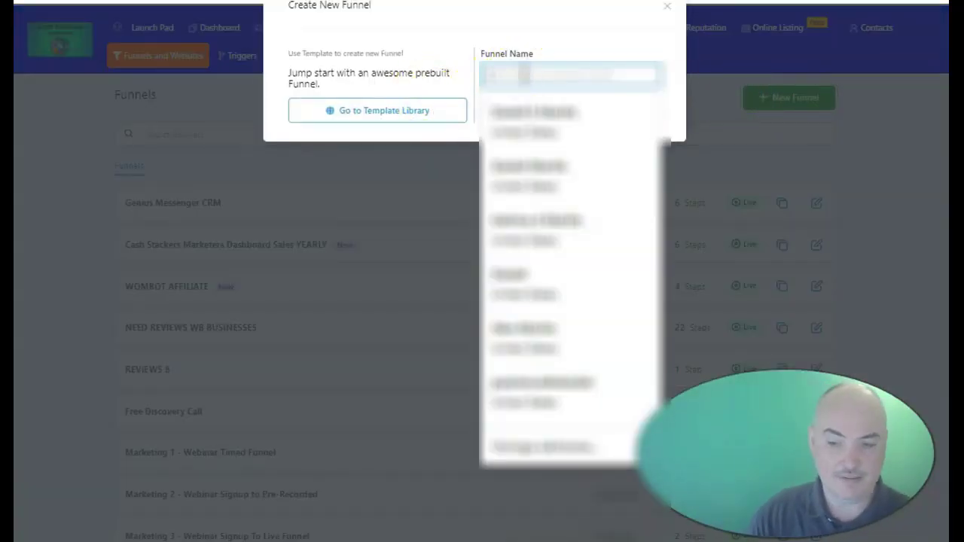
pyautogui.click(528, 74)
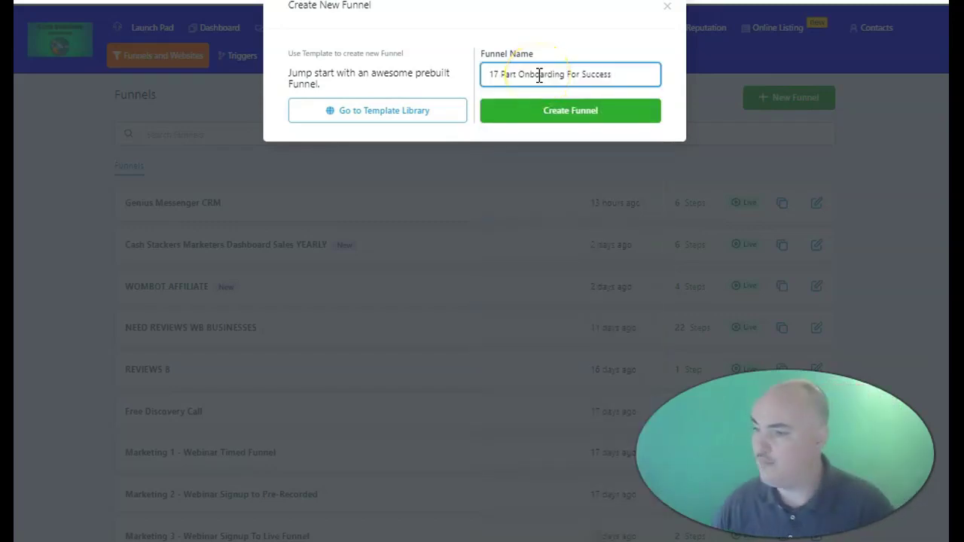
pyautogui.click(568, 111)
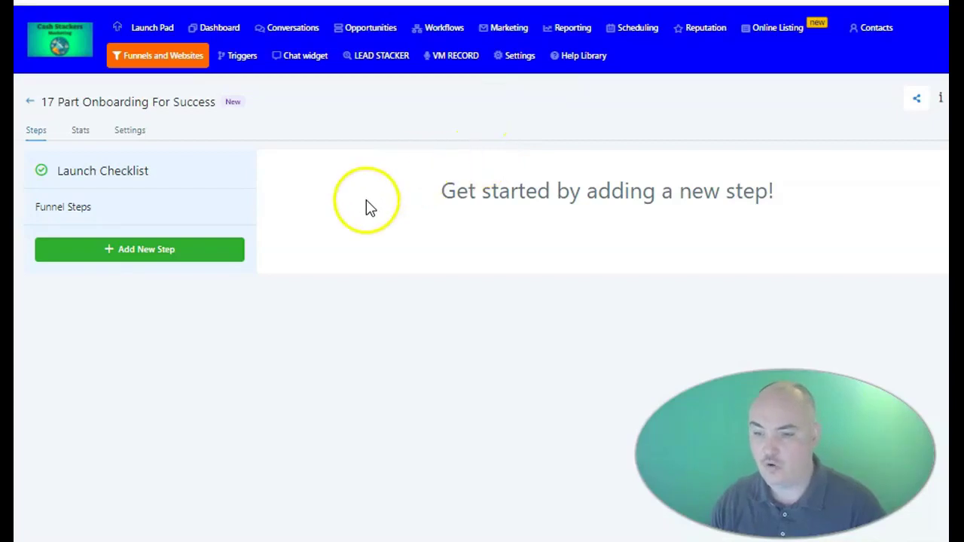
# Add a funnel step named '17 Part Onboarding For Success' with path '17onboarding'
pyautogui.click(191, 251)
pyautogui.click(368, 73)
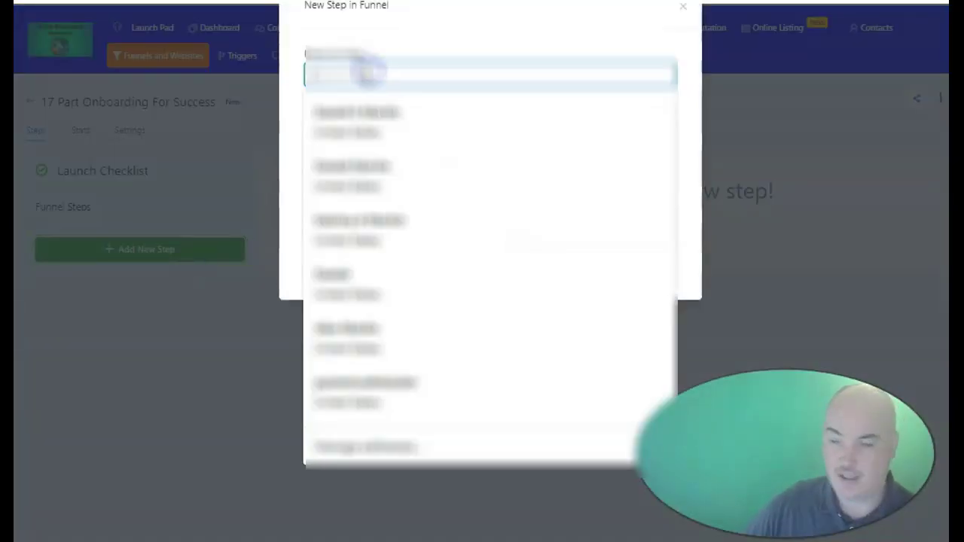
pyautogui.click(678, 172)
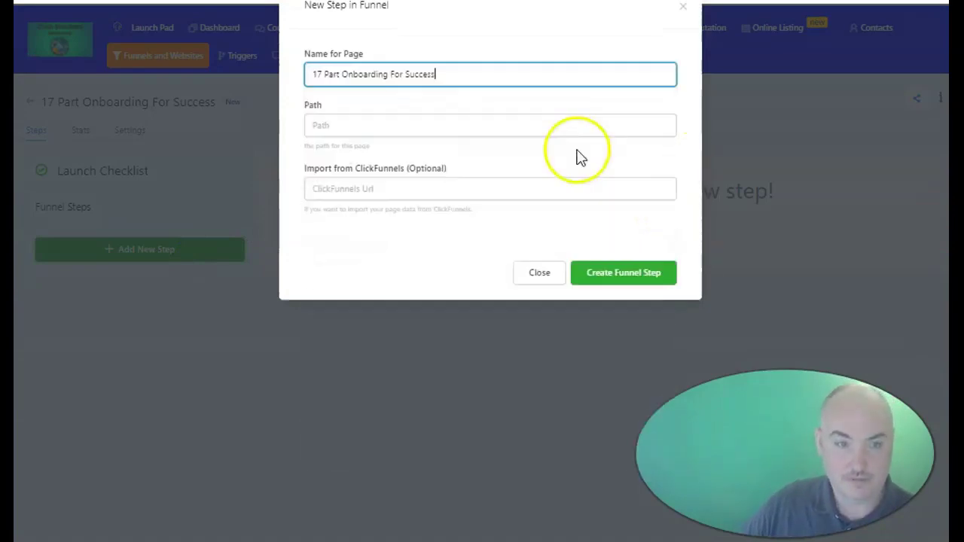
pyautogui.click(332, 122)
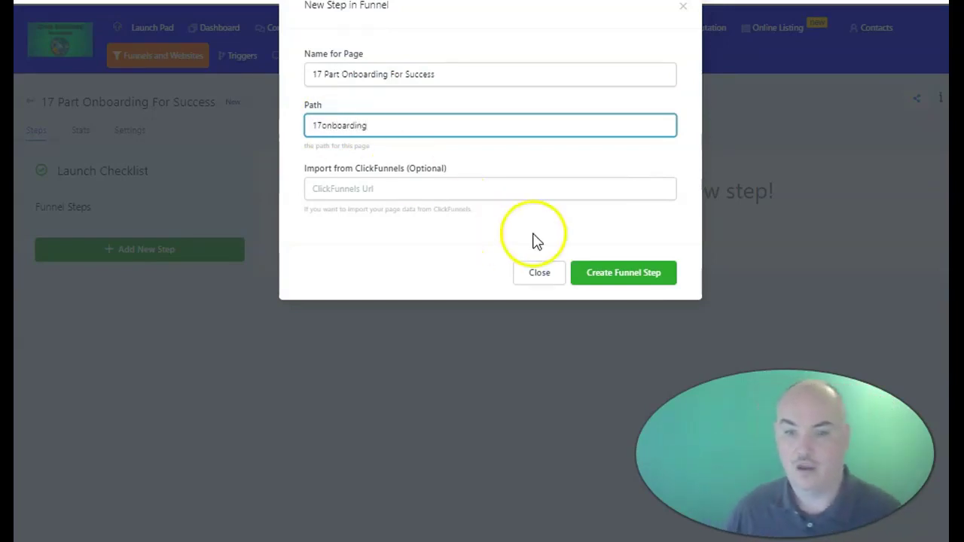
pyautogui.click(613, 278)
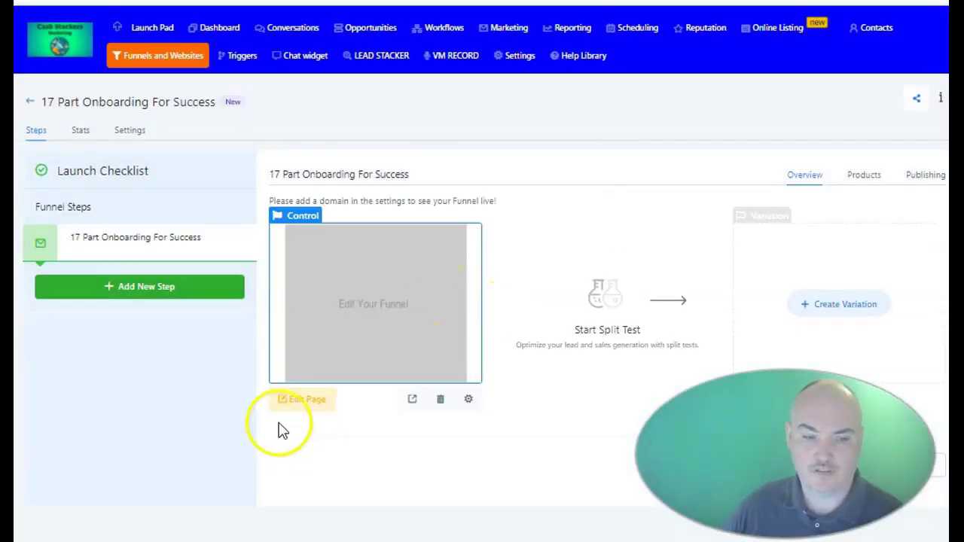
# Add a one-column row with the headline 'CLAIM the 17 Part Onboarding For Success Video Training Course For Free'
pyautogui.click(305, 399)
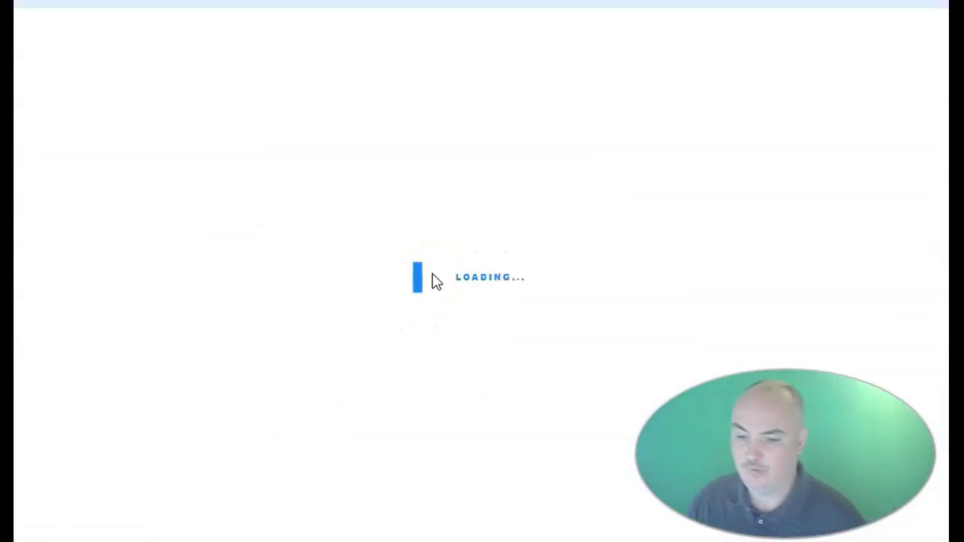
pyautogui.click(807, 97)
pyautogui.click(580, 66)
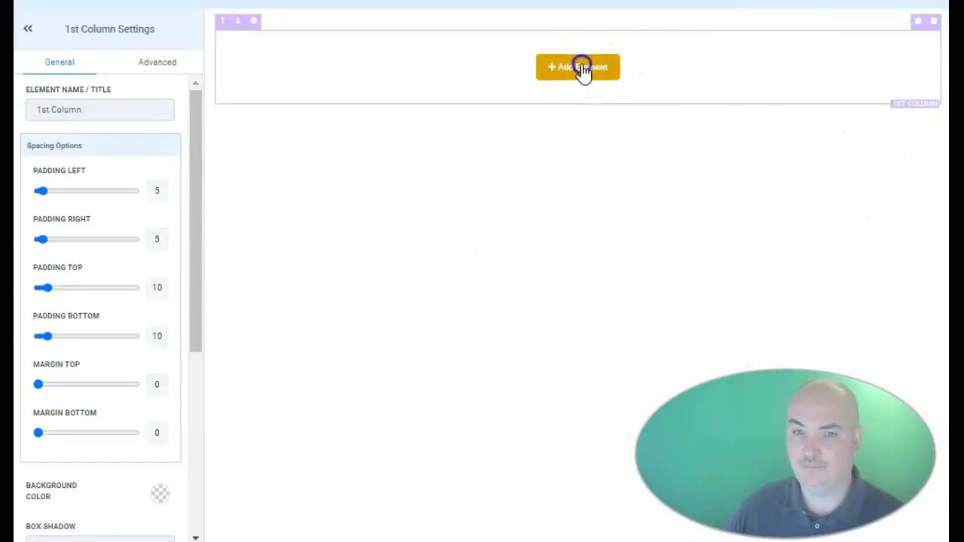
pyautogui.click(737, 106)
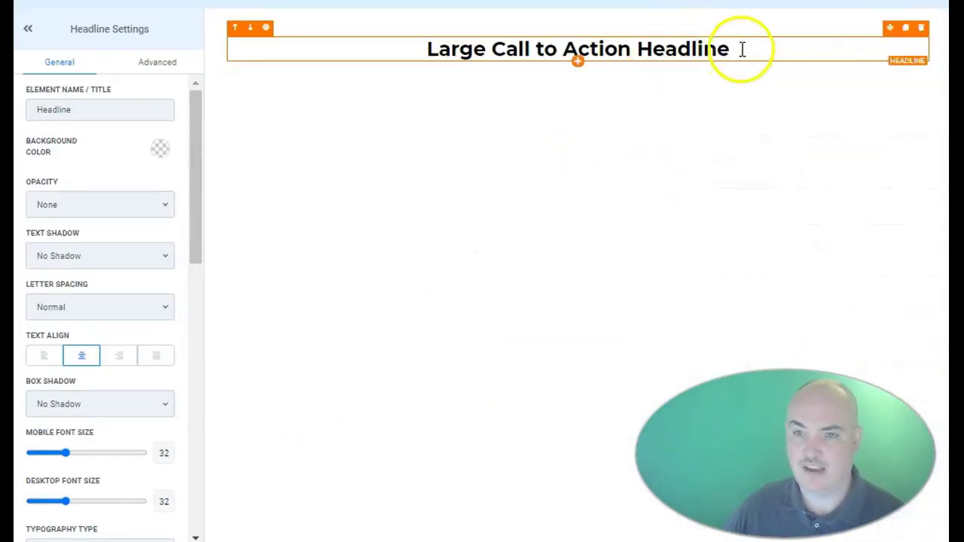
pyautogui.moveTo(743, 48); pyautogui.dragTo(441, 47)
pyautogui.write('CLAIM the 17 Part Onboarding For Success Video Training Course For Free')
pyautogui.click(104, 369)
# Set the headline's desktop font size to 40 and make it bold
pyautogui.doubleClick(167, 502)
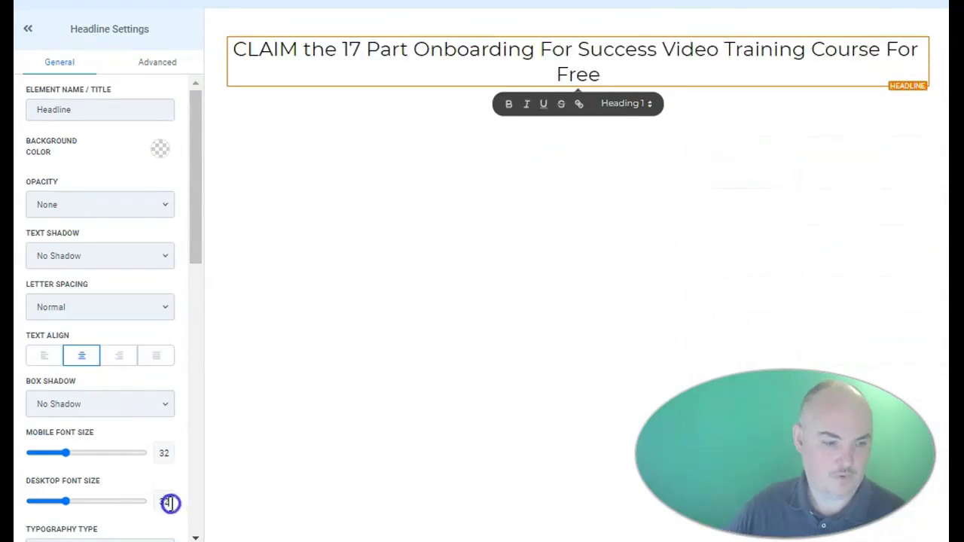
pyautogui.write('40')
pyautogui.scroll(-2, 100, 479)
pyautogui.moveTo(273, 52); pyautogui.dragTo(628, 173)
pyautogui.hotkey('ctrl', 'b')
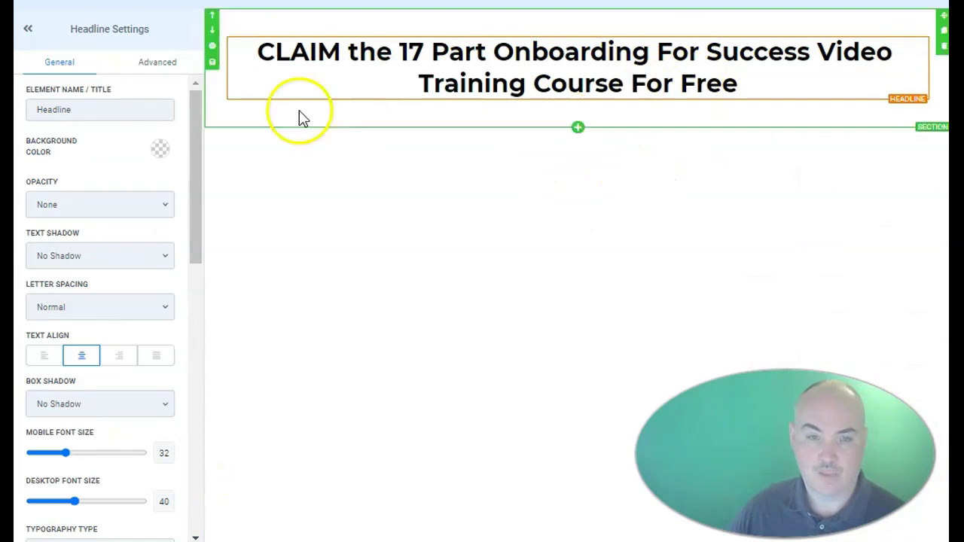
# Give the headline column a blue background and white bold text, then add a two-column row
pyautogui.click(224, 97)
pyautogui.scroll(-5, 113, 286)
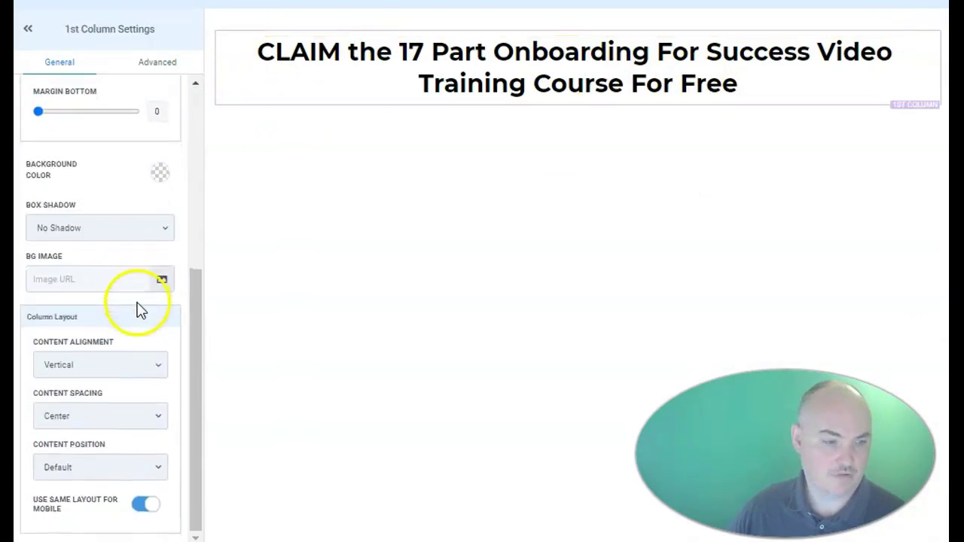
pyautogui.click(159, 174)
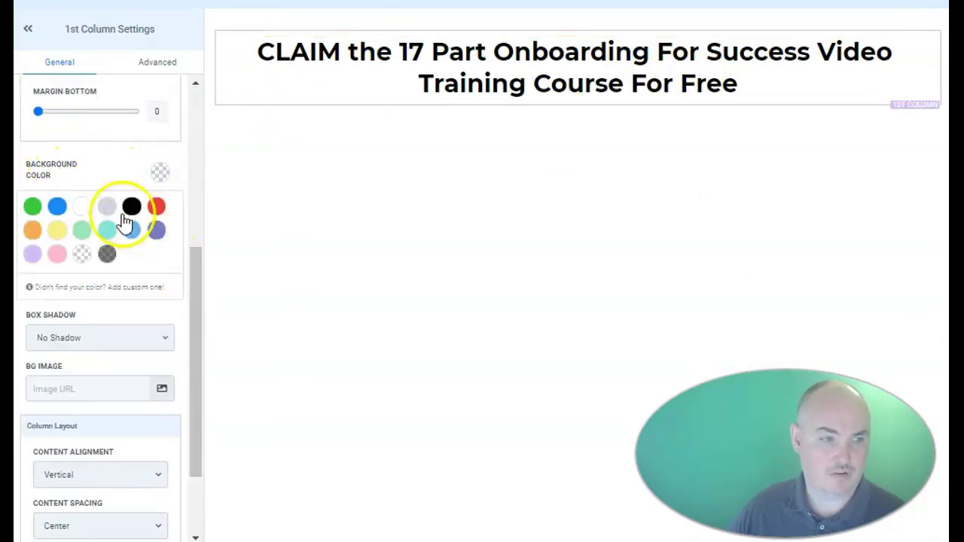
pyautogui.click(57, 205)
pyautogui.click(323, 60)
pyautogui.scroll(-3, 135, 272)
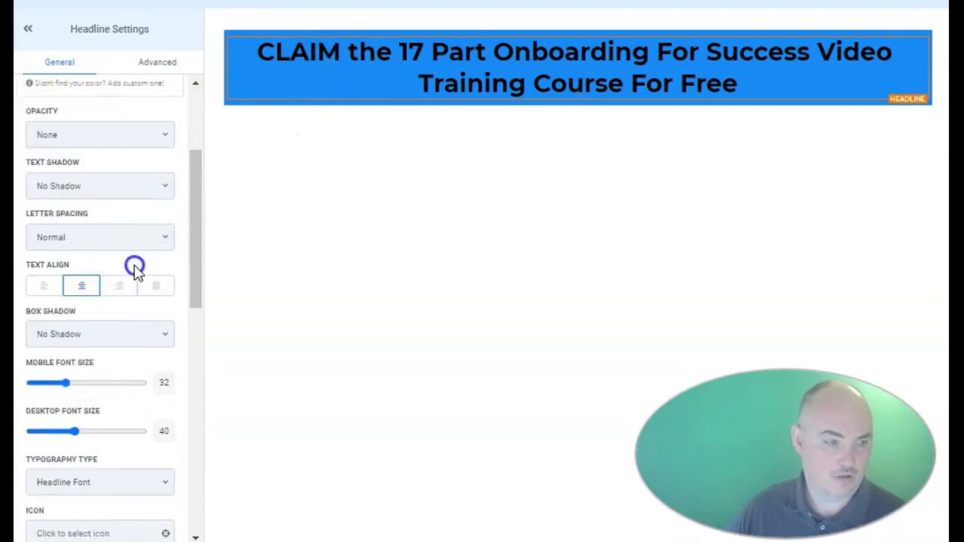
pyautogui.scroll(-4, 135, 271)
pyautogui.click(154, 363)
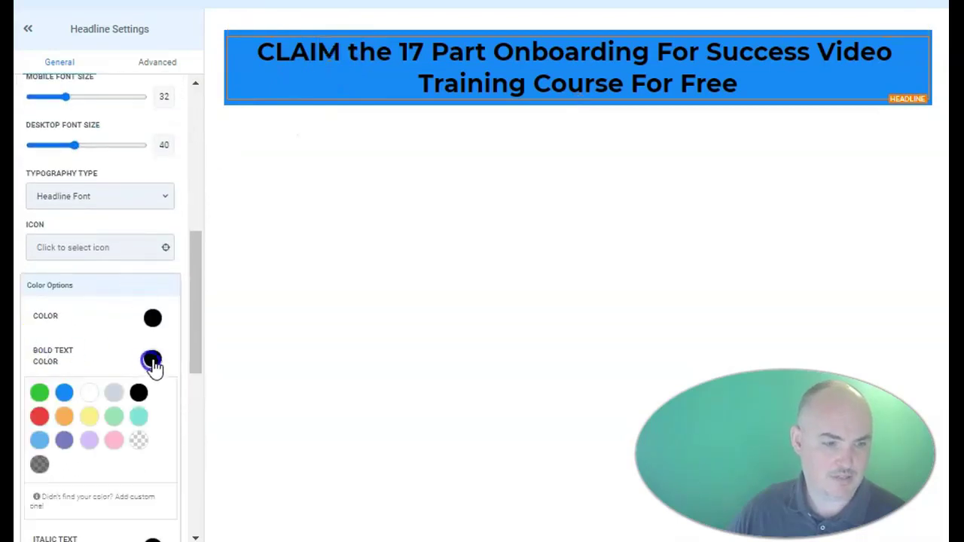
pyautogui.click(89, 392)
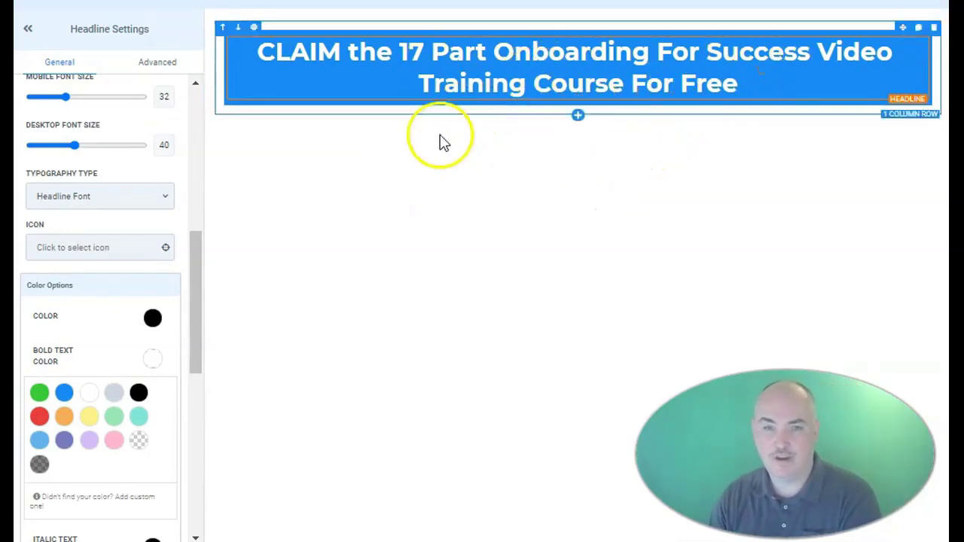
pyautogui.click(577, 112)
# Add a Form element to the right column of the new two-column row
pyautogui.click(768, 158)
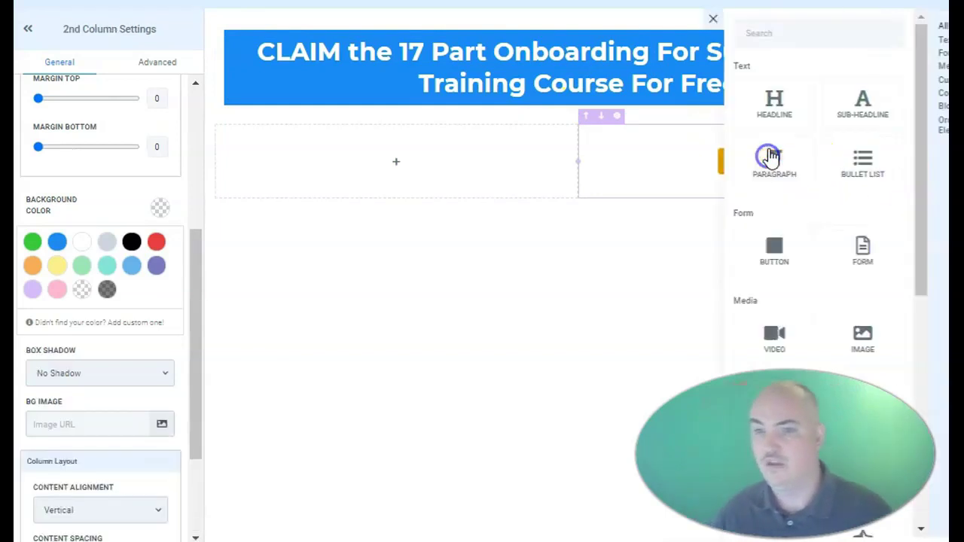
pyautogui.scroll(-1, 821, 180)
pyautogui.click(837, 167)
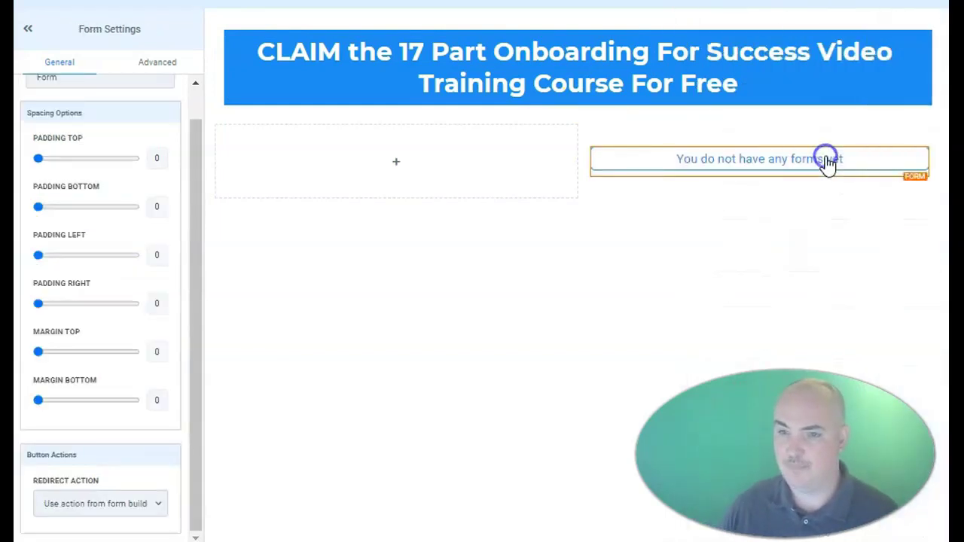
pyautogui.click(545, 249)
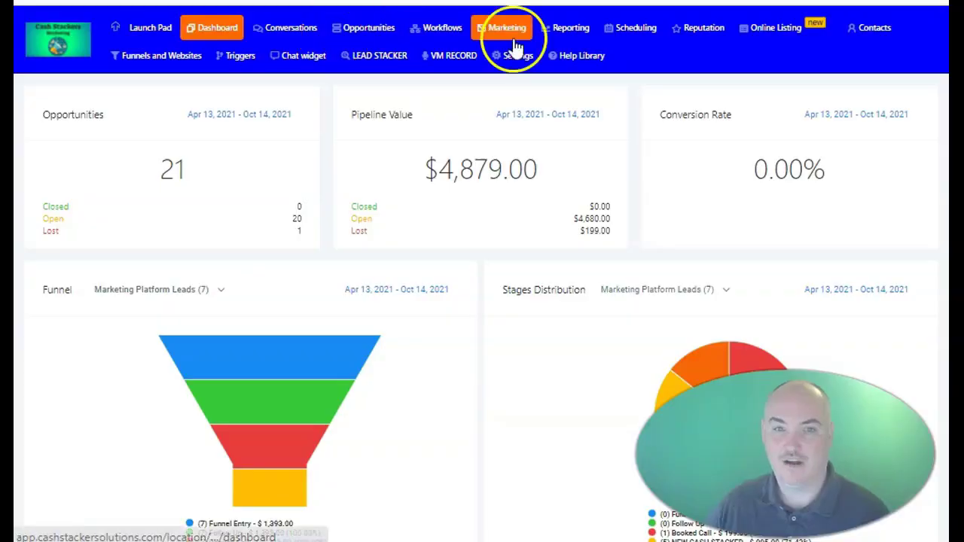
# Build a new blank form with First Name and Email fields
pyautogui.moveTo(516, 40)
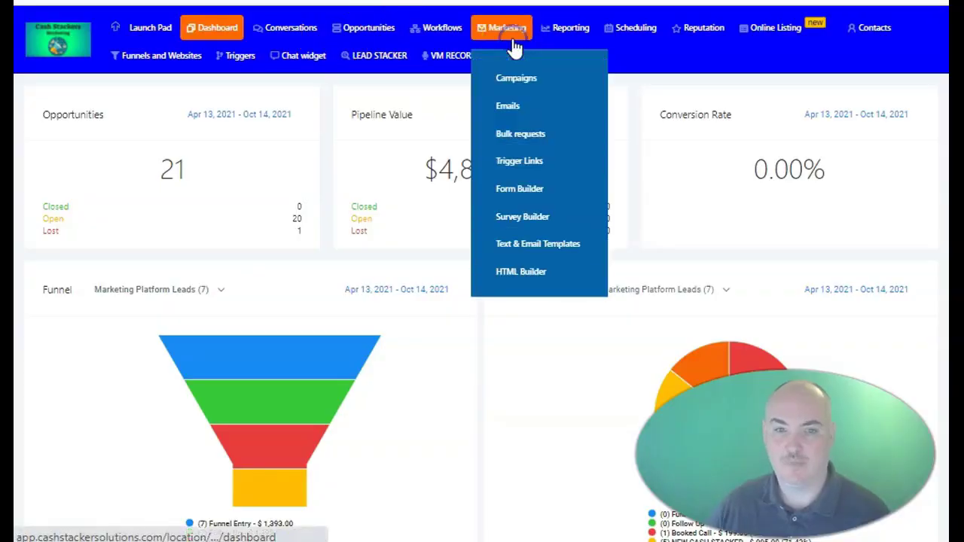
pyautogui.click(514, 192)
pyautogui.click(881, 111)
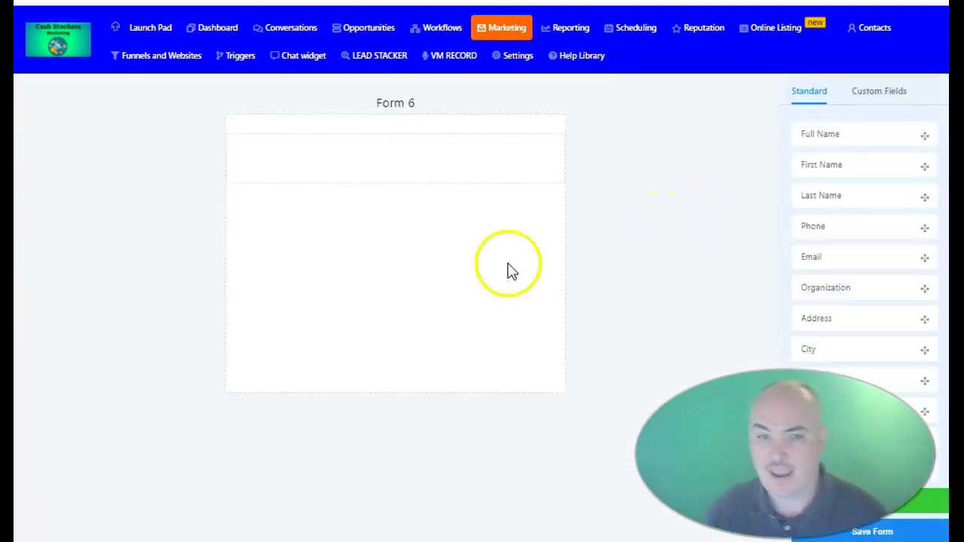
pyautogui.moveTo(841, 166); pyautogui.dragTo(355, 213)
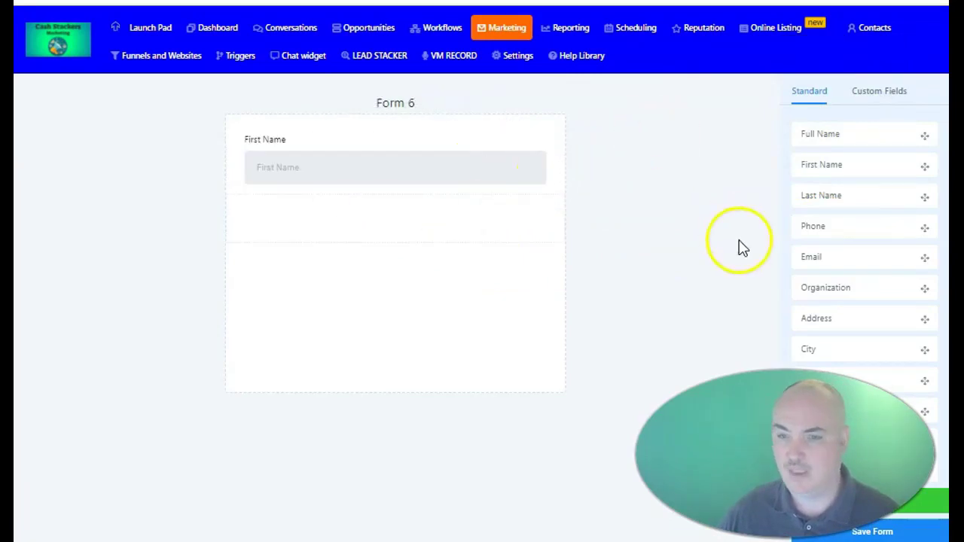
pyautogui.moveTo(841, 260); pyautogui.dragTo(380, 258)
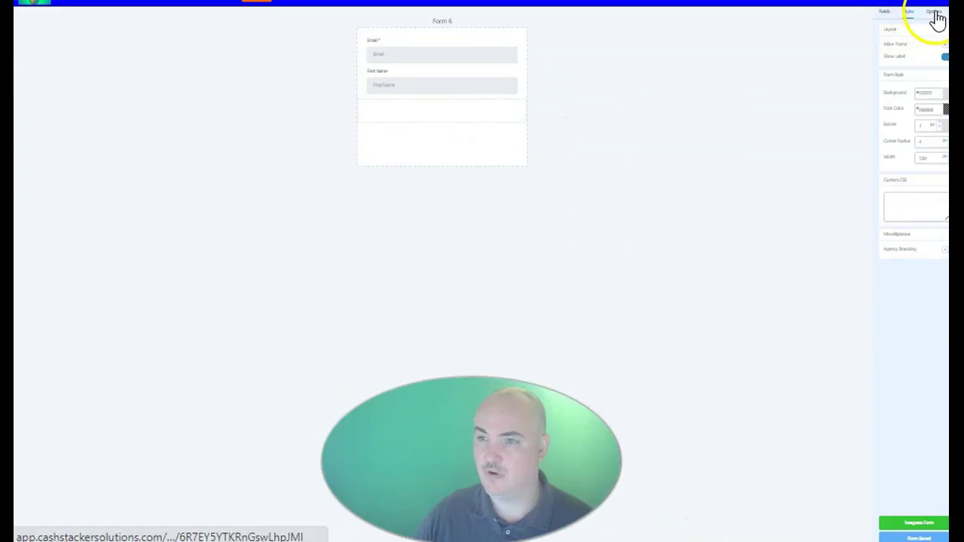
# Rename the form '17 Part Onboarding For Success' and set On Submit to Open URL
pyautogui.click(935, 17)
pyautogui.moveTo(906, 45); pyautogui.dragTo(850, 43)
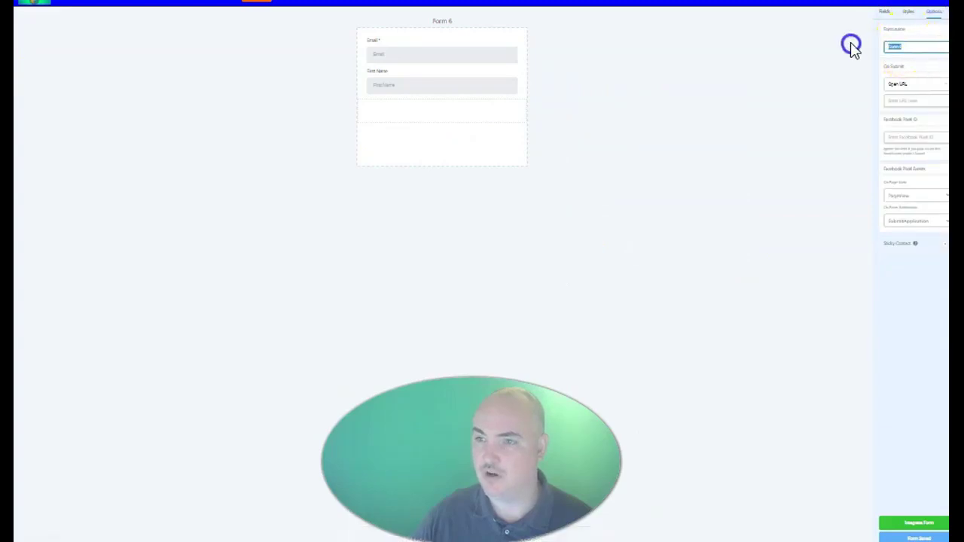
pyautogui.write('17 Part Onboarding For Success')
pyautogui.click(898, 88)
pyautogui.click(895, 99)
pyautogui.click(903, 100)
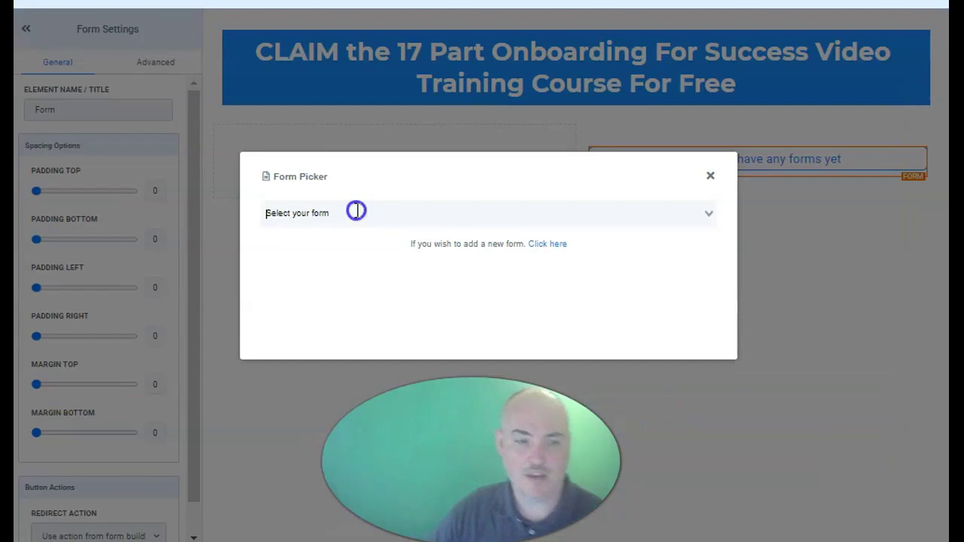
pyautogui.click(356, 210)
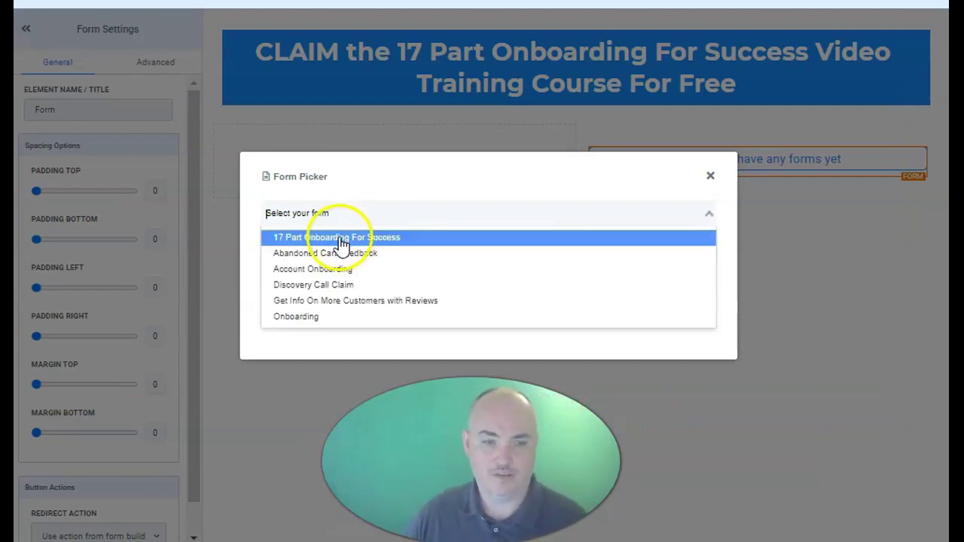
# Place the onboarding form in the right column, a video in the left, and save
pyautogui.click(354, 240)
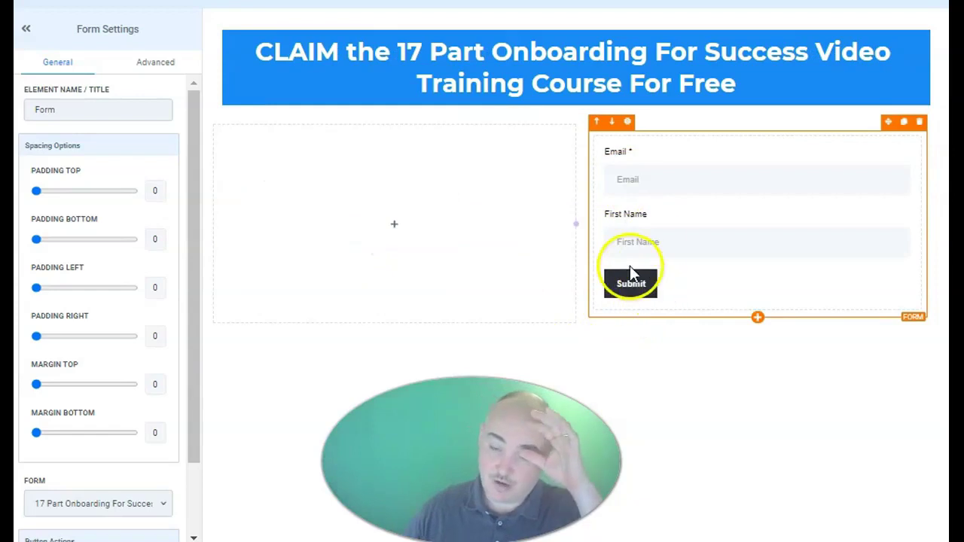
pyautogui.moveTo(535, 243)
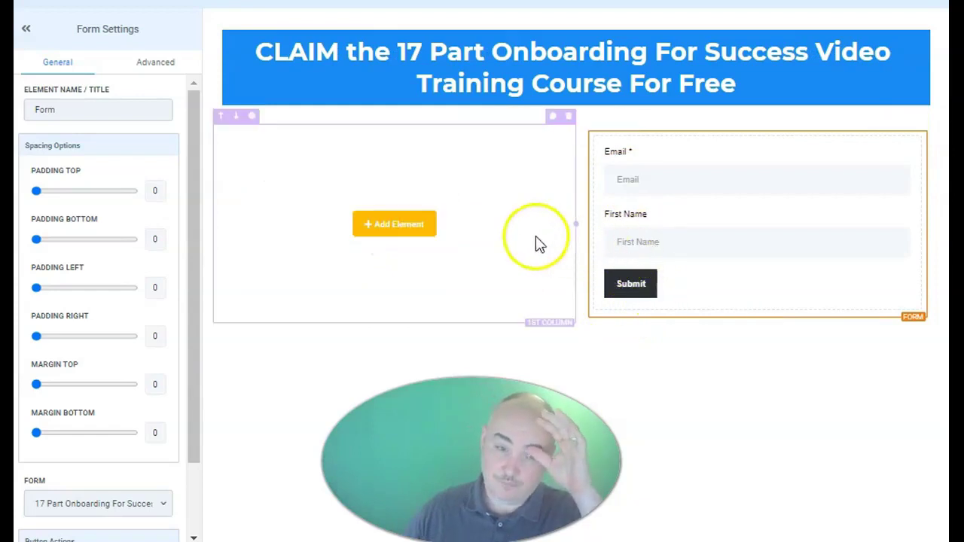
pyautogui.click(393, 233)
pyautogui.click(716, 362)
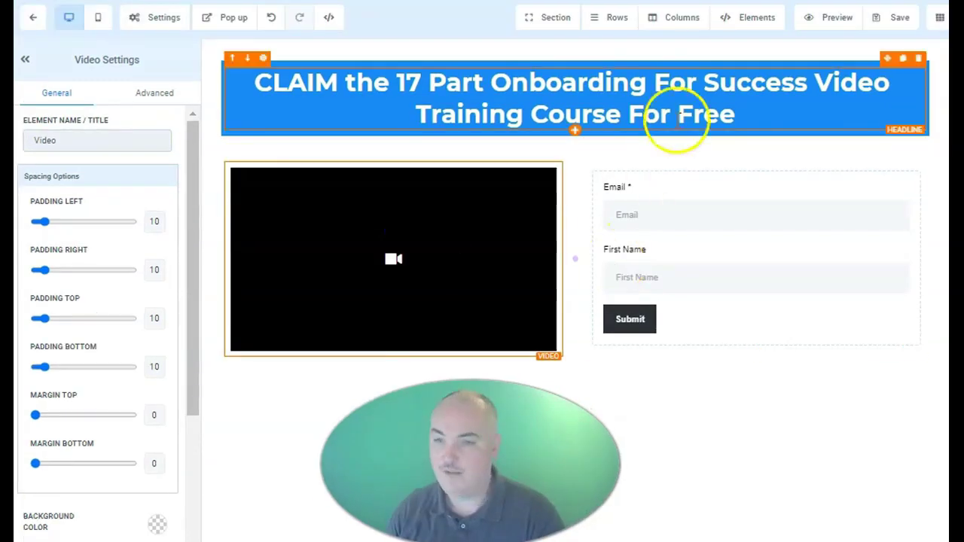
pyautogui.click(893, 21)
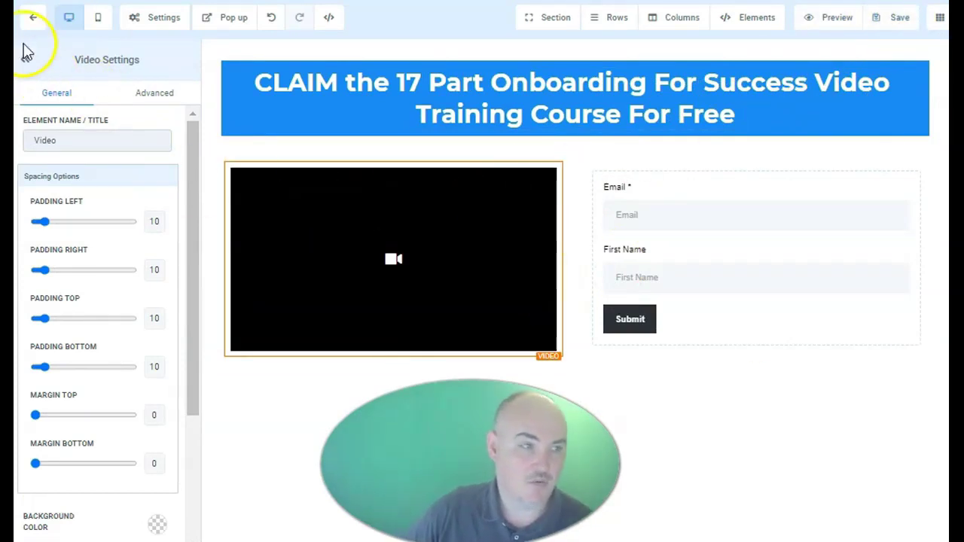
# Add a 'Thank You Page' funnel step with path 'typ'
pyautogui.click(32, 20)
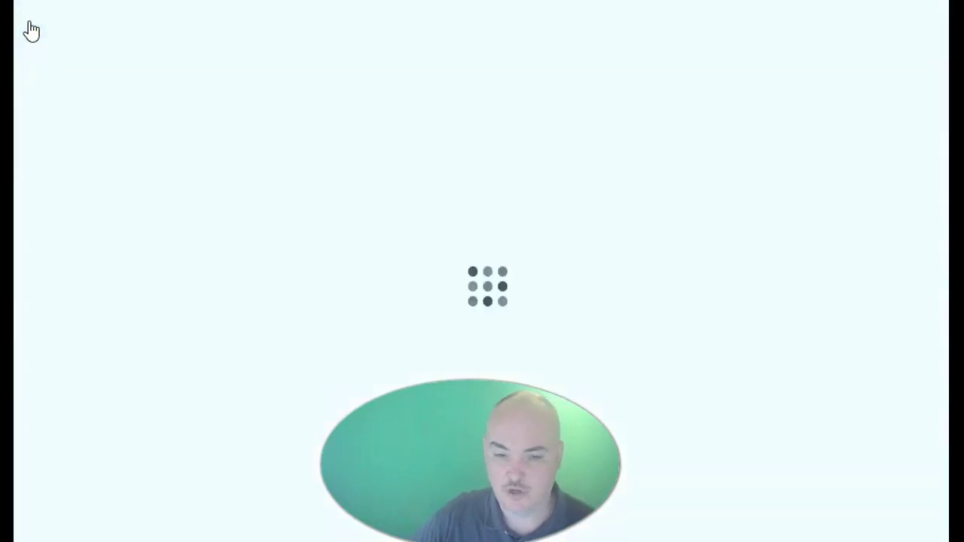
pyautogui.click(159, 317)
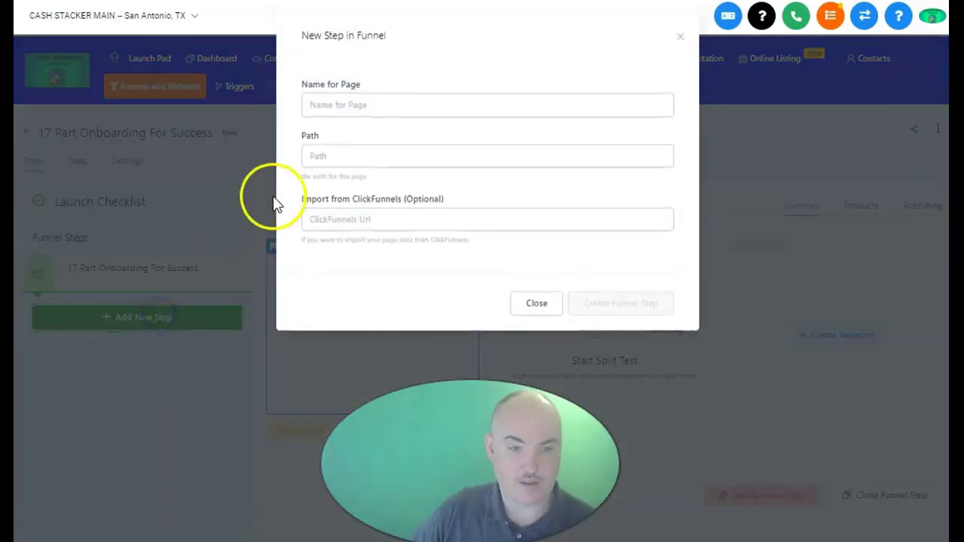
pyautogui.click(351, 96)
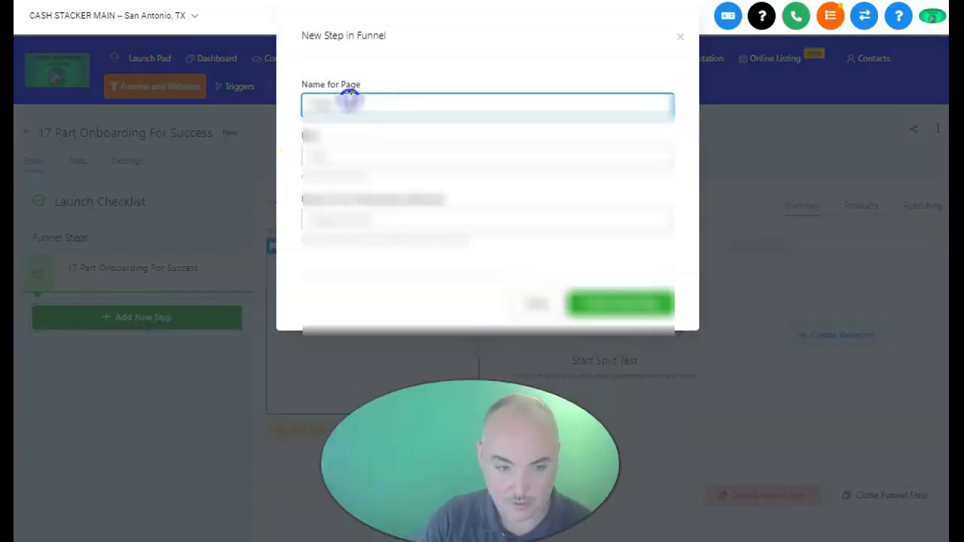
pyautogui.write('Thank You Page')
pyautogui.press('Tab')
pyautogui.write('typ')
pyautogui.click(639, 314)
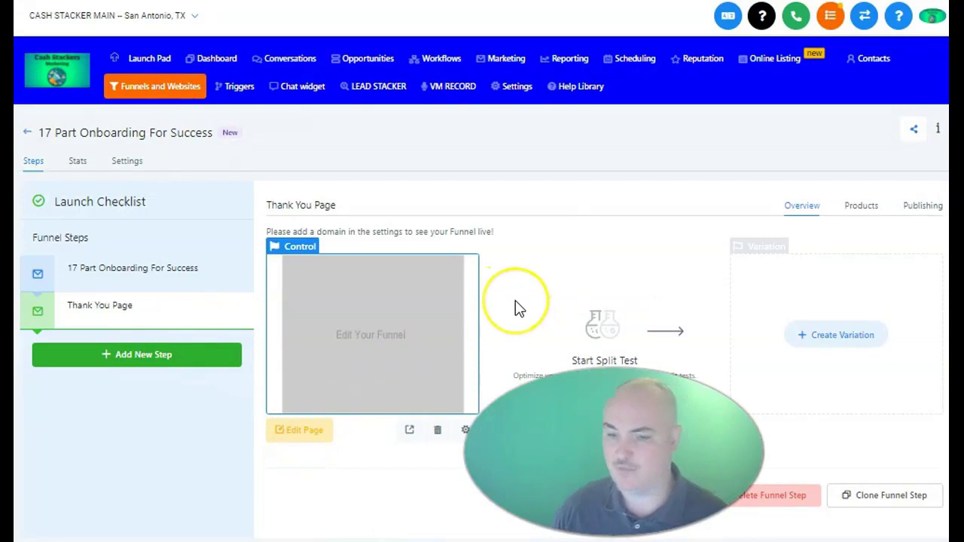
# Add a full-width section with a blue-background one-column row to the thank-you page
pyautogui.click(292, 431)
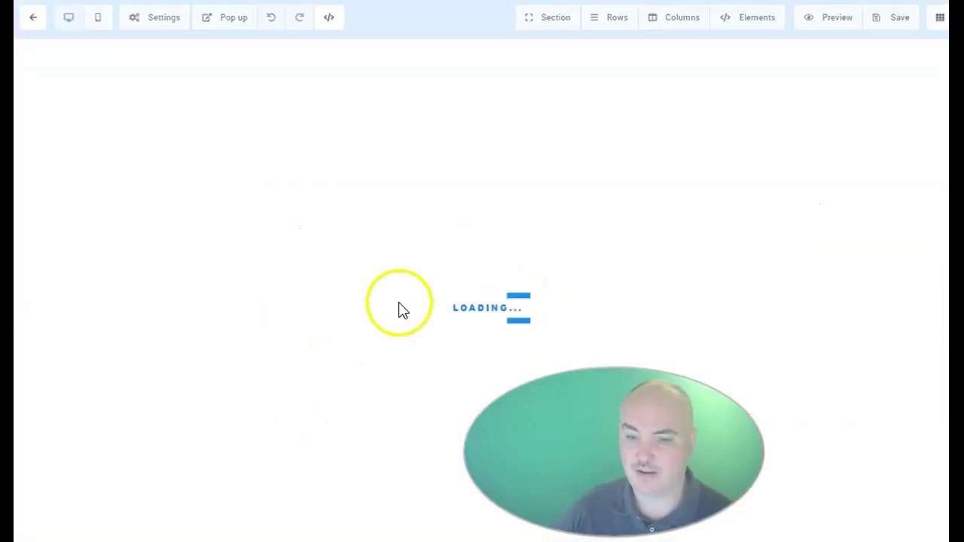
pyautogui.click(755, 101)
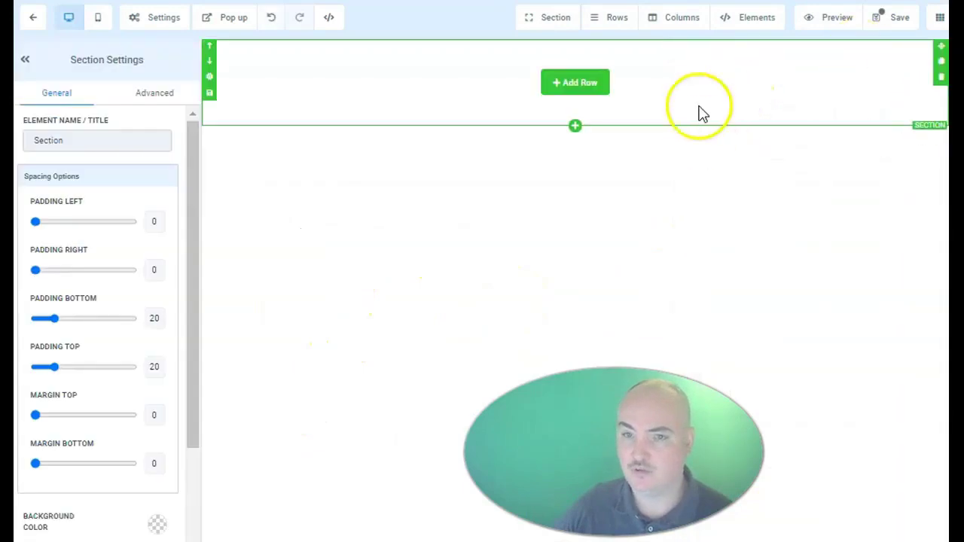
pyautogui.click(582, 87)
pyautogui.click(807, 112)
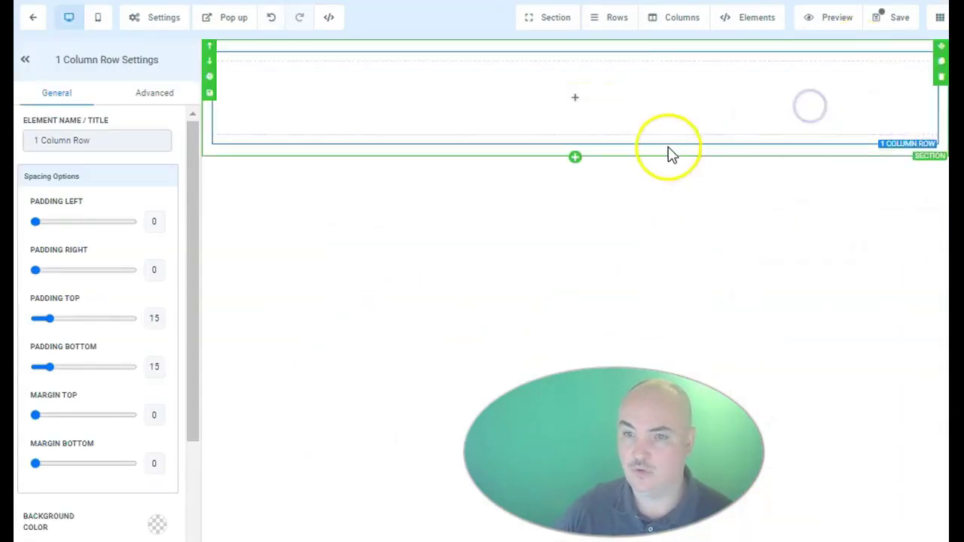
pyautogui.scroll(-2, 148, 398)
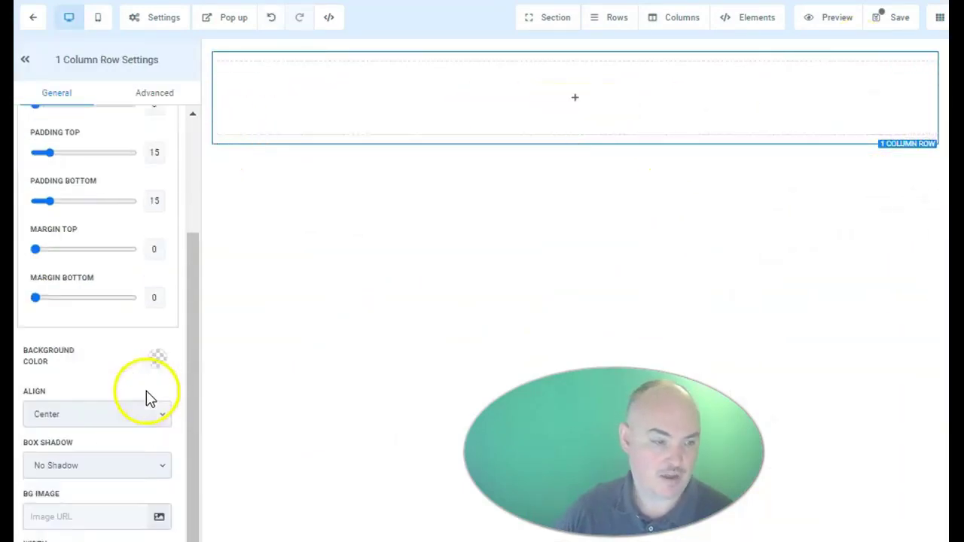
pyautogui.click(153, 351)
pyautogui.click(54, 381)
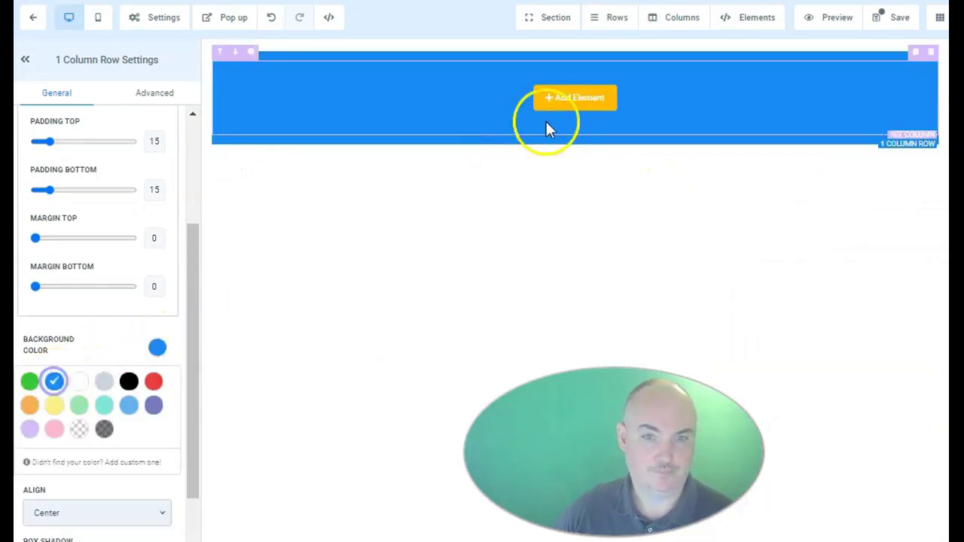
# Add a white-text headline to the blue row and start typing the thank-you message
pyautogui.click(584, 96)
pyautogui.click(736, 129)
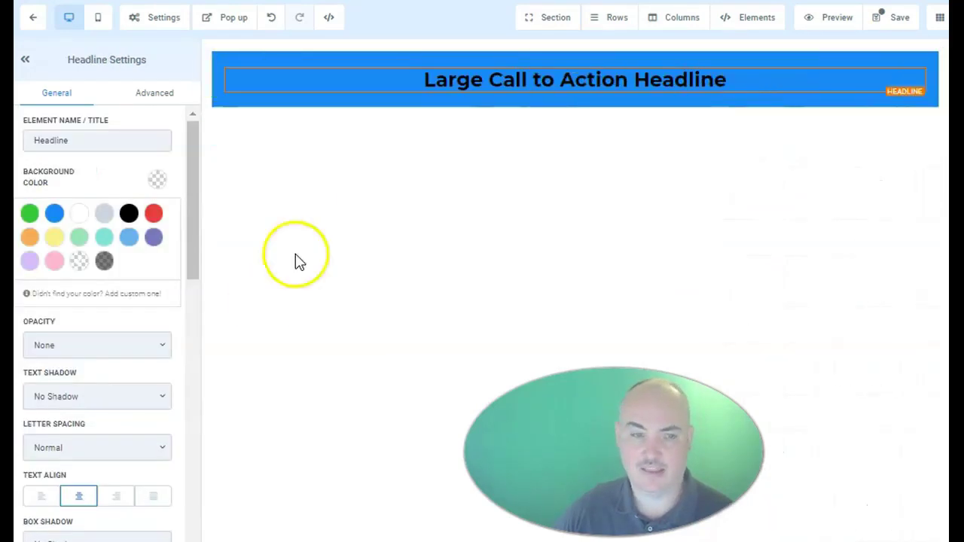
pyautogui.scroll(-5, 173, 311)
pyautogui.click(151, 391)
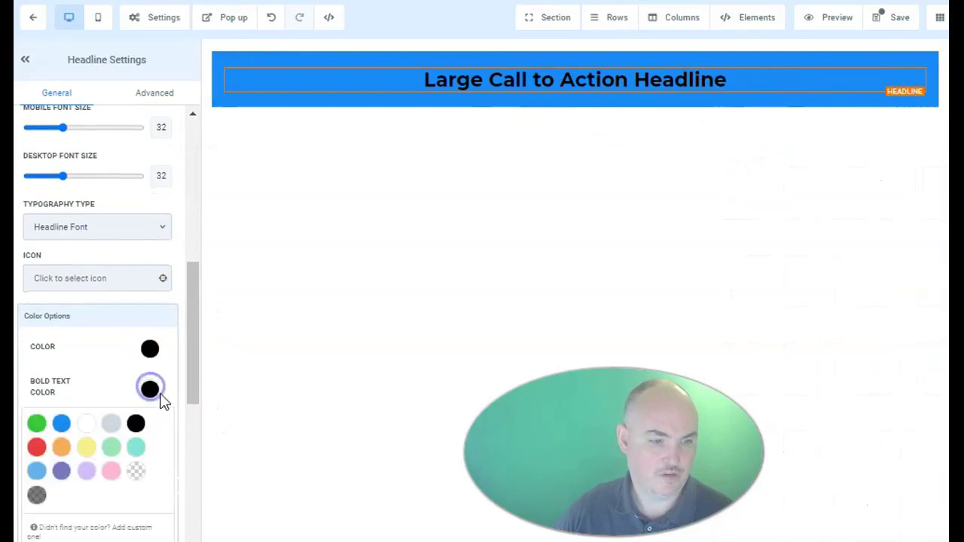
pyautogui.click(89, 424)
pyautogui.click(743, 81)
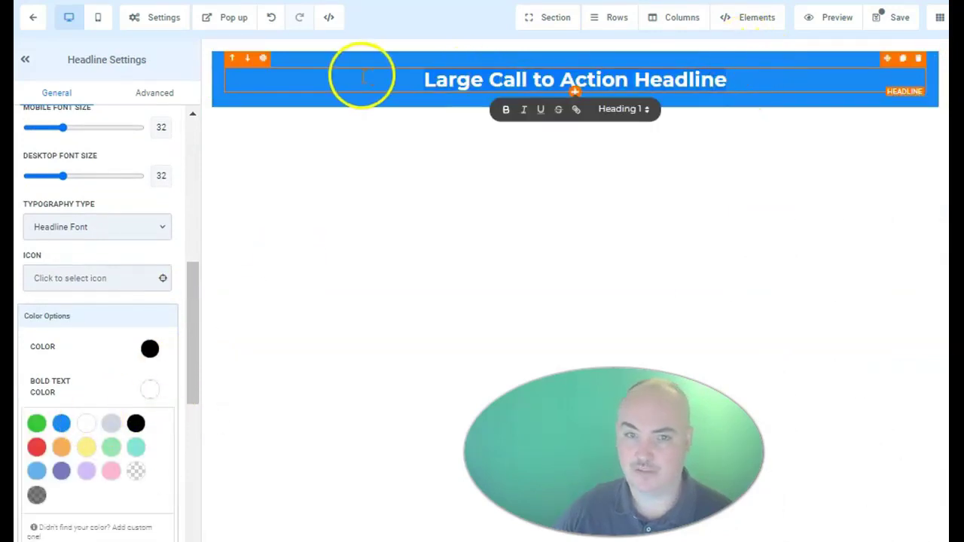
pyautogui.tripleClick(366, 78)
pyautogui.write('Th')
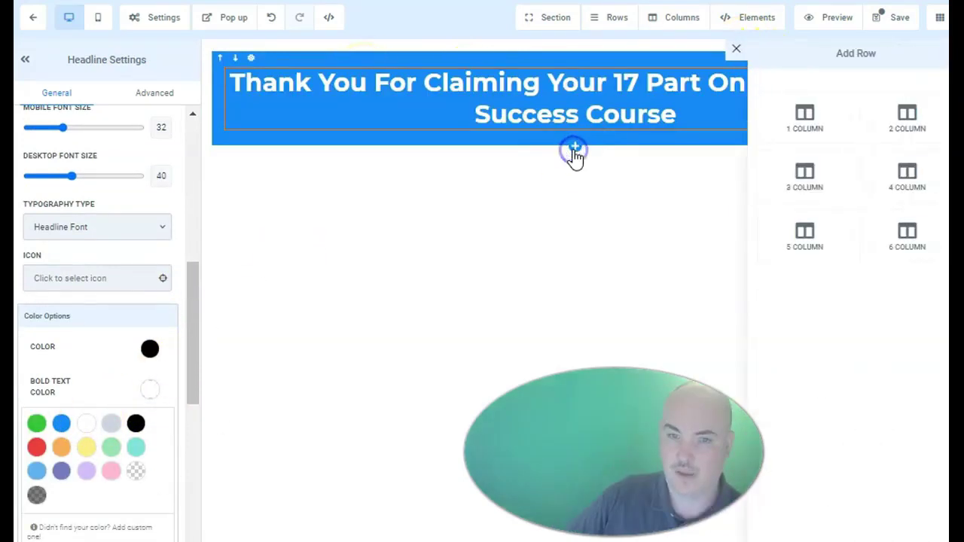
# Add a second row with a headline about emailed videos, correcting 'recieve' to 'receive'
pyautogui.click(804, 119)
pyautogui.click(587, 194)
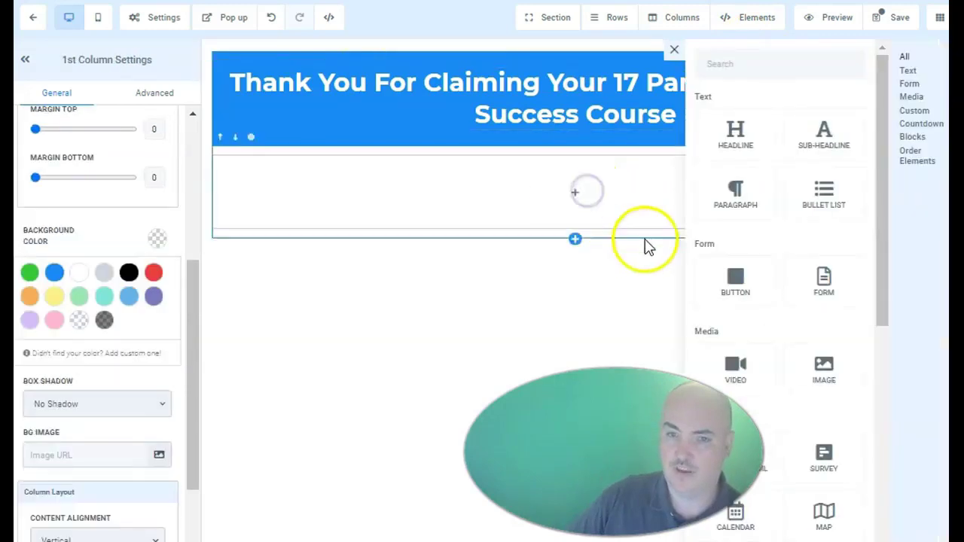
pyautogui.click(721, 150)
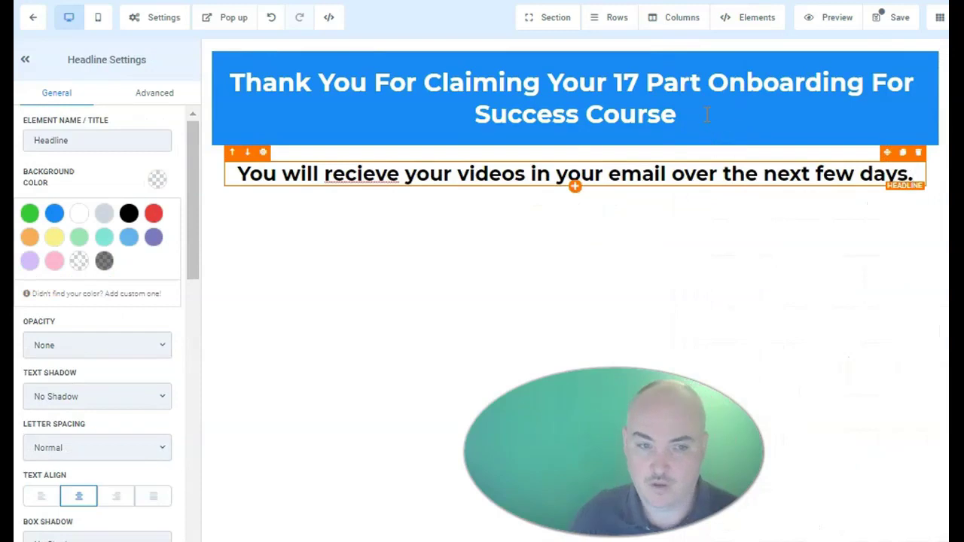
pyautogui.rightClick(375, 170)
pyautogui.click(411, 187)
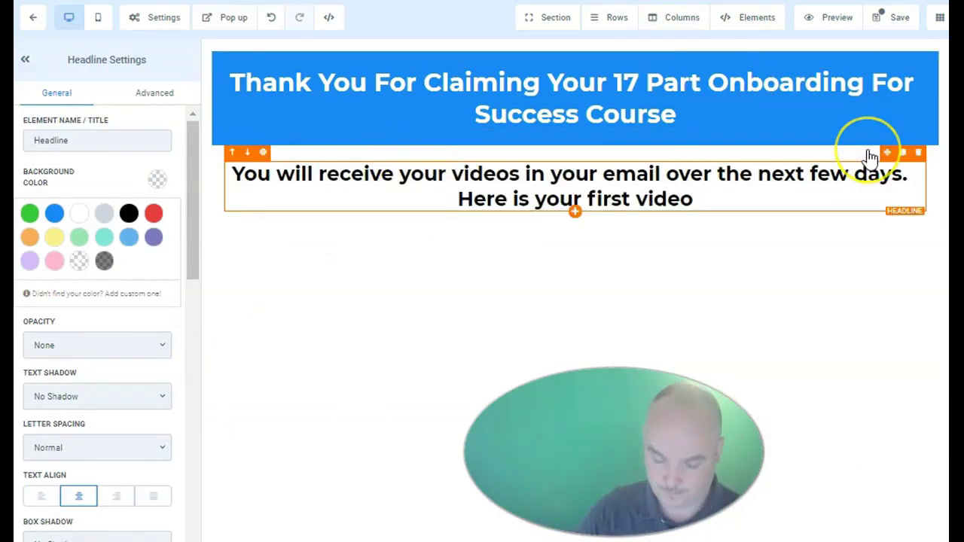
pyautogui.write('.')
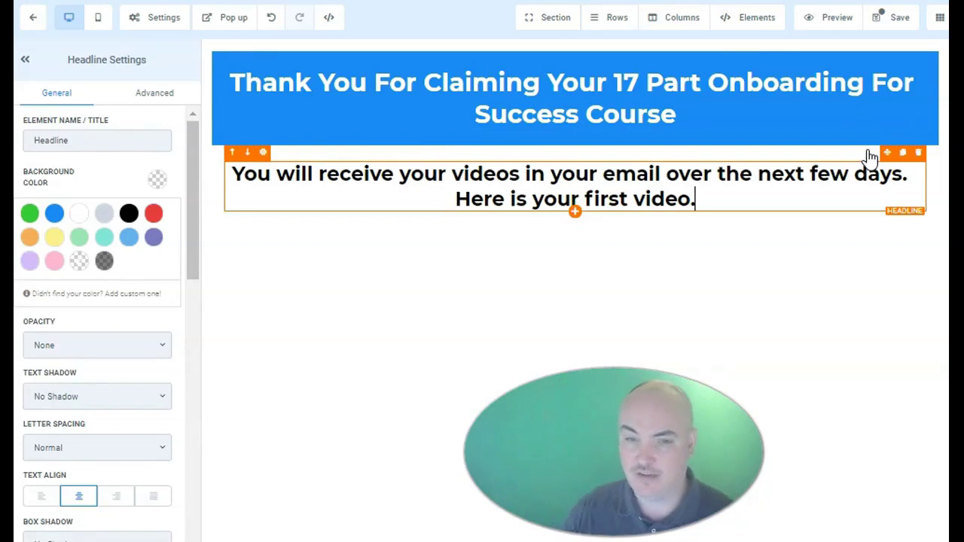
pyautogui.click(576, 214)
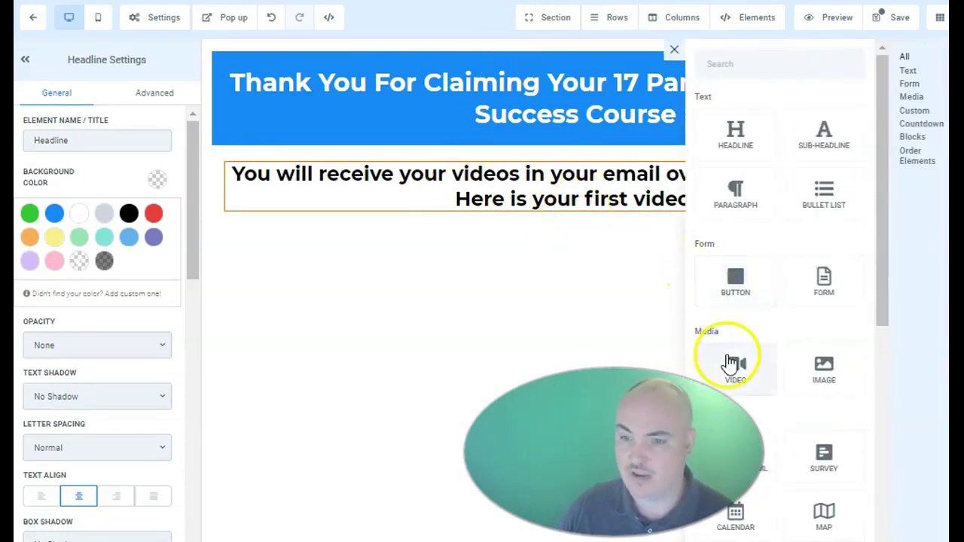
# Add a video, and extend the headline to ask visitors to whitelist the sender's address and check spam
pyautogui.click(729, 359)
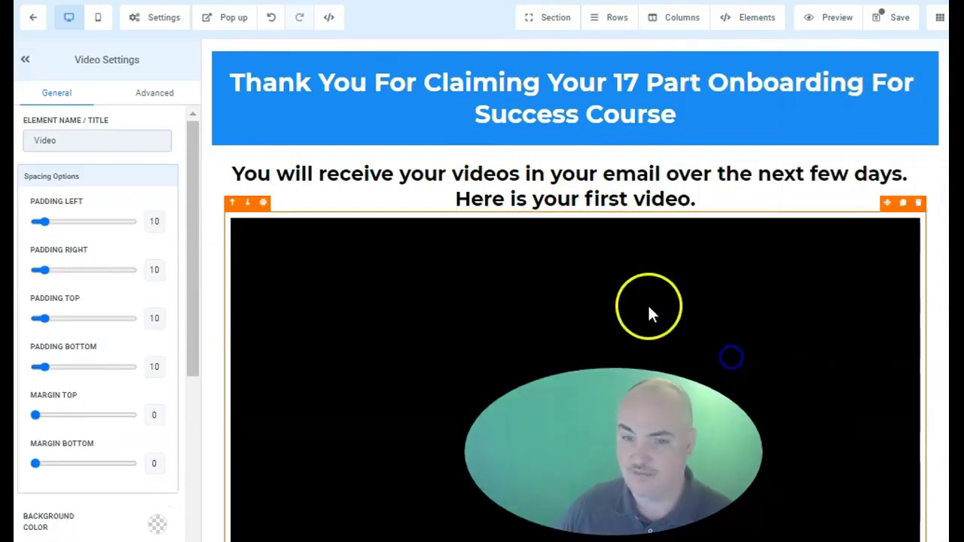
pyautogui.click(706, 199)
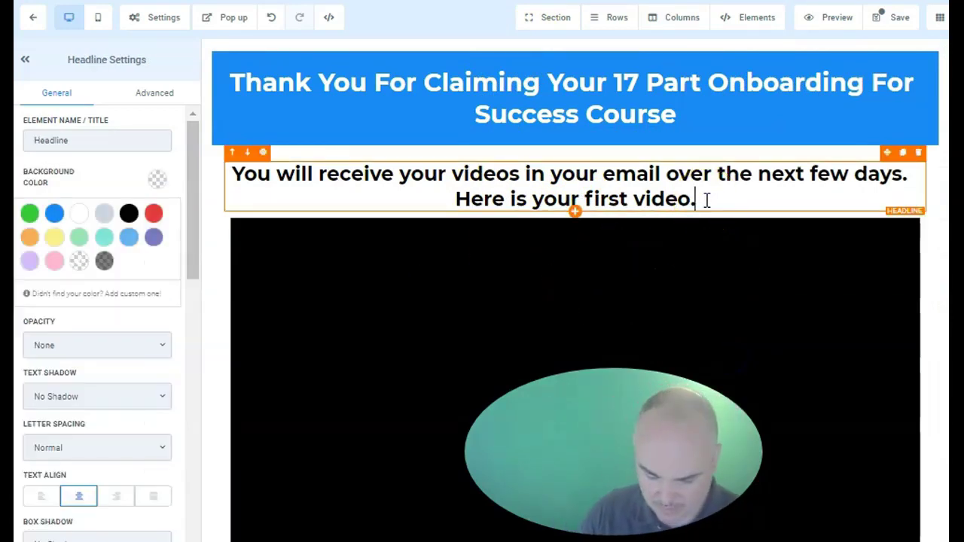
pyautogui.write('Make sure to whitelist IMPORTANT the email address')
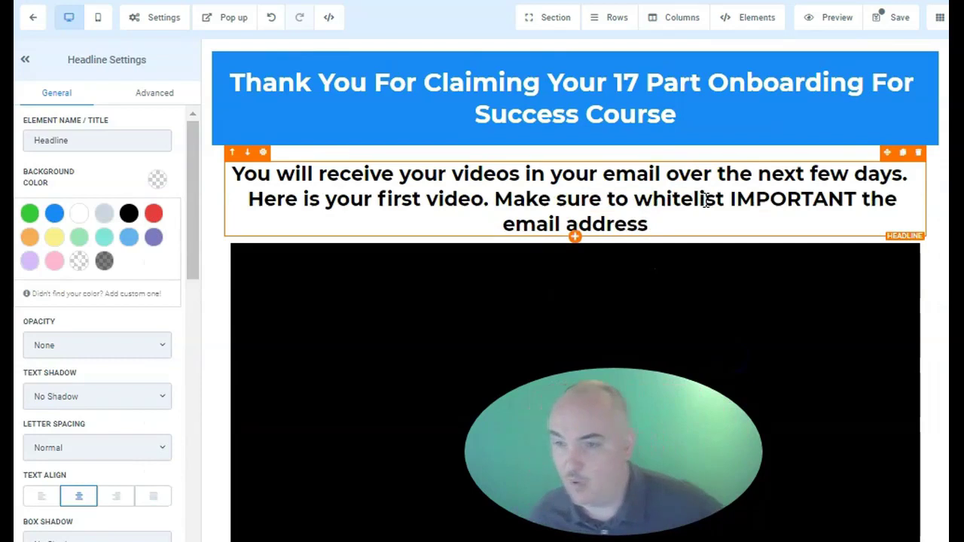
pyautogui.click(732, 199)
pyautogui.write('email')
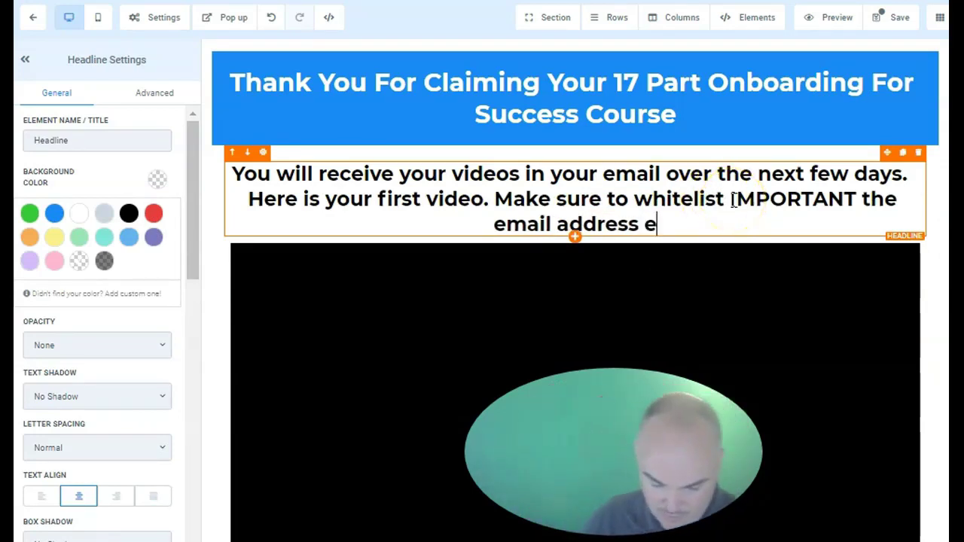
pyautogui.write('@email.com')
pyautogui.click(813, 210)
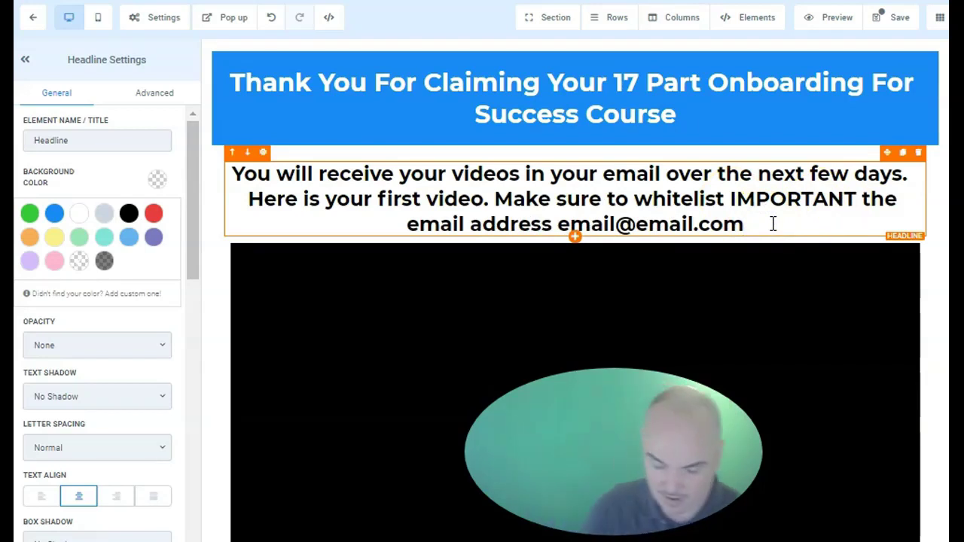
pyautogui.write('& check spam.')
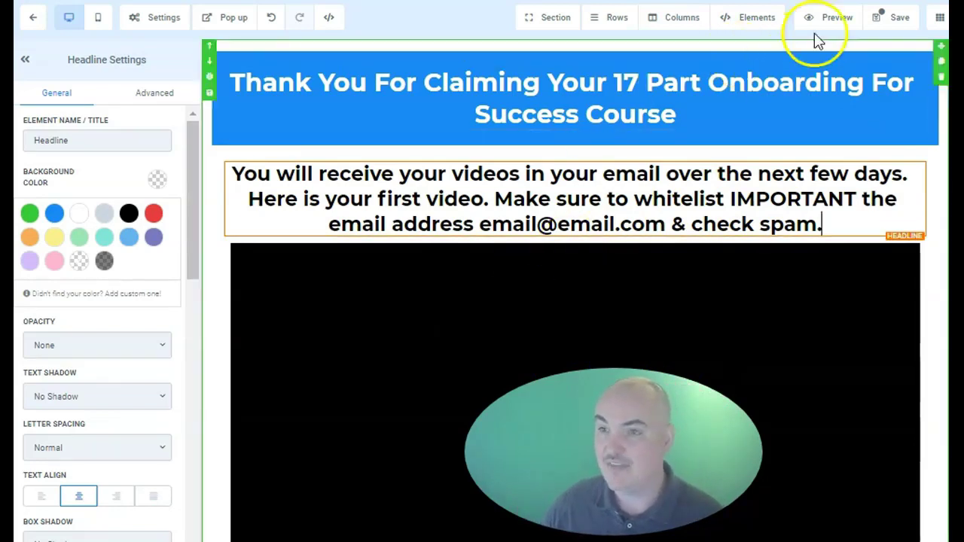
# Save the thank-you page, filling the SEO title and description with the page name
pyautogui.click(889, 20)
pyautogui.click(776, 142)
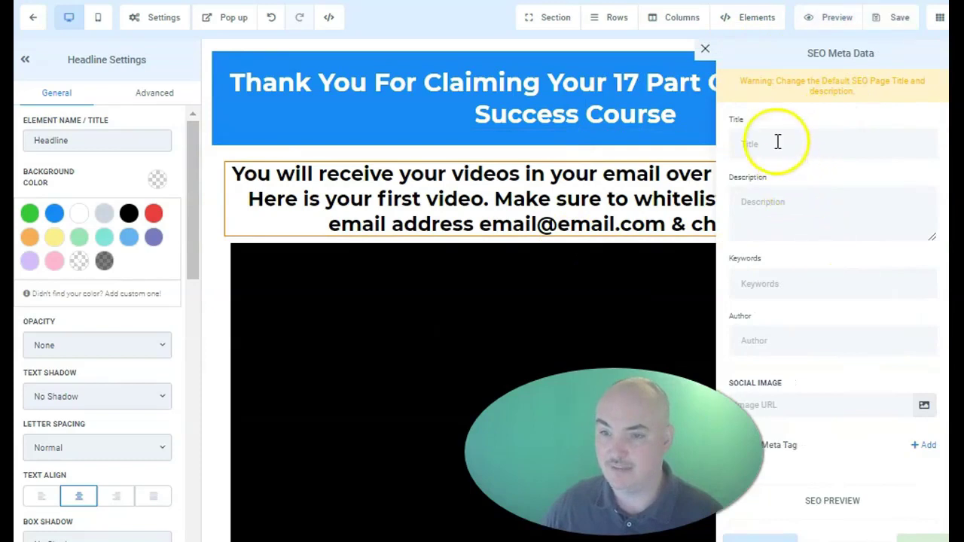
pyautogui.hotkey('ctrl', 'v')
pyautogui.click(803, 226)
pyautogui.hotkey('ctrl', 'v')
pyautogui.click(693, 338)
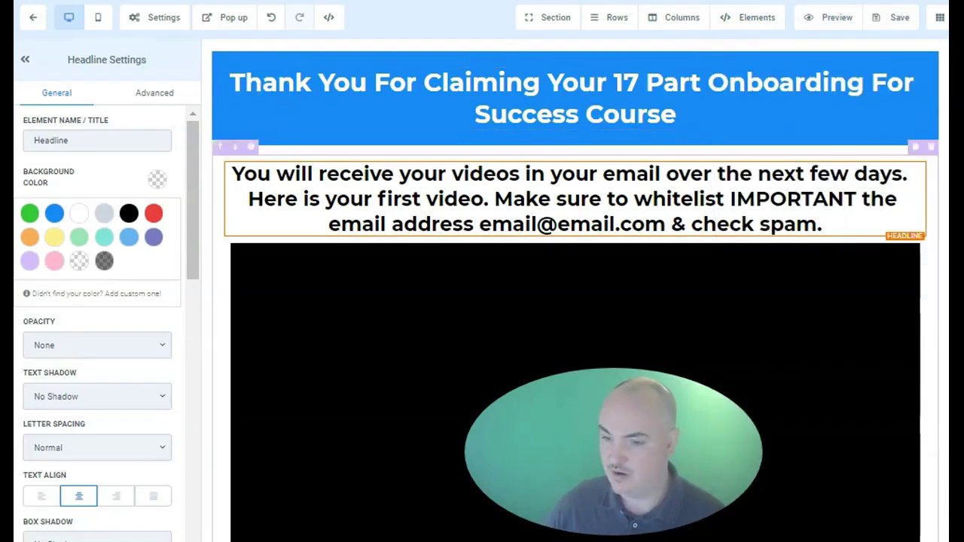
pyautogui.click(33, 17)
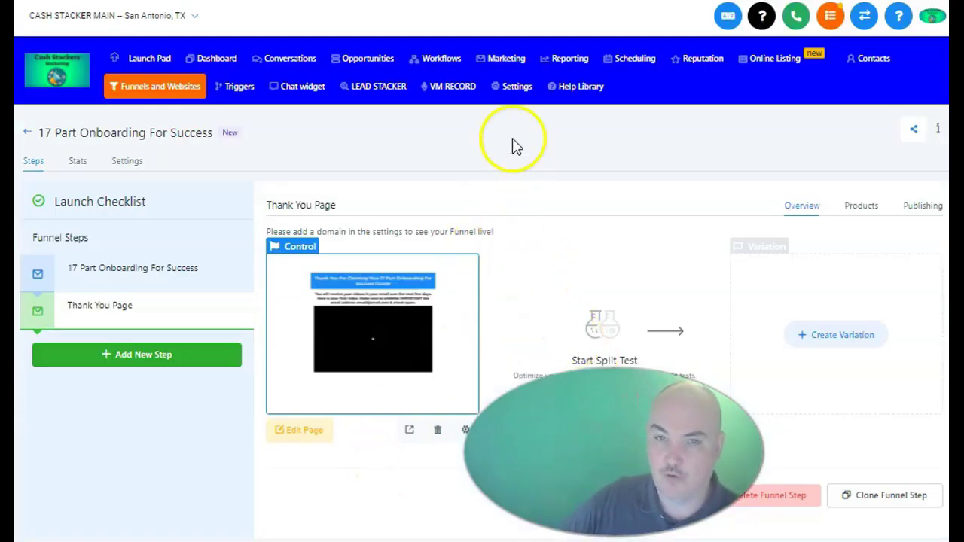
pyautogui.click(444, 66)
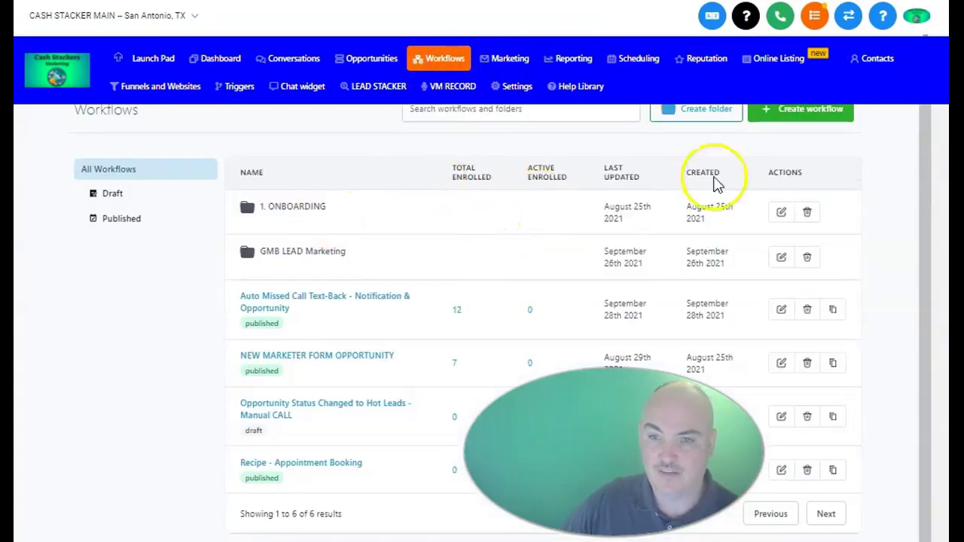
pyautogui.click(780, 110)
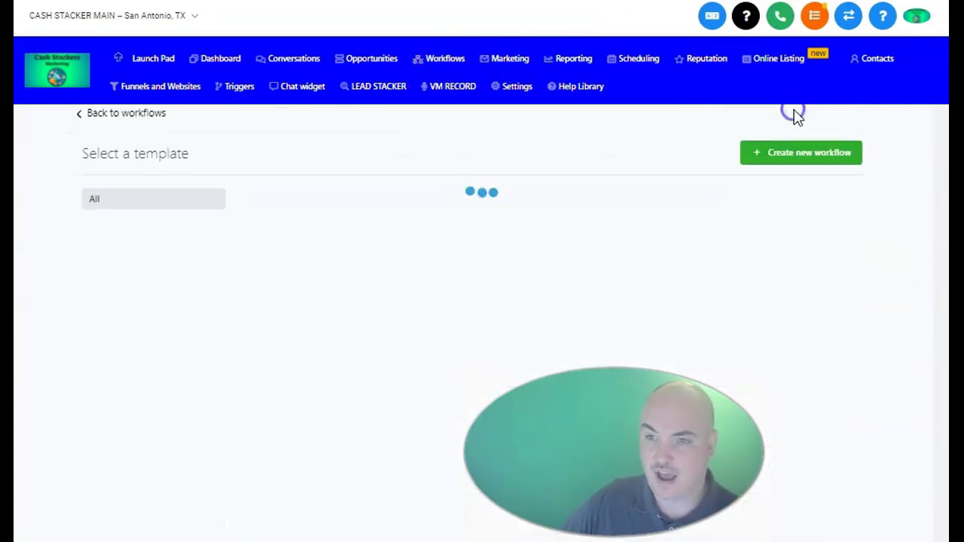
pyautogui.scroll(-2, 528, 231)
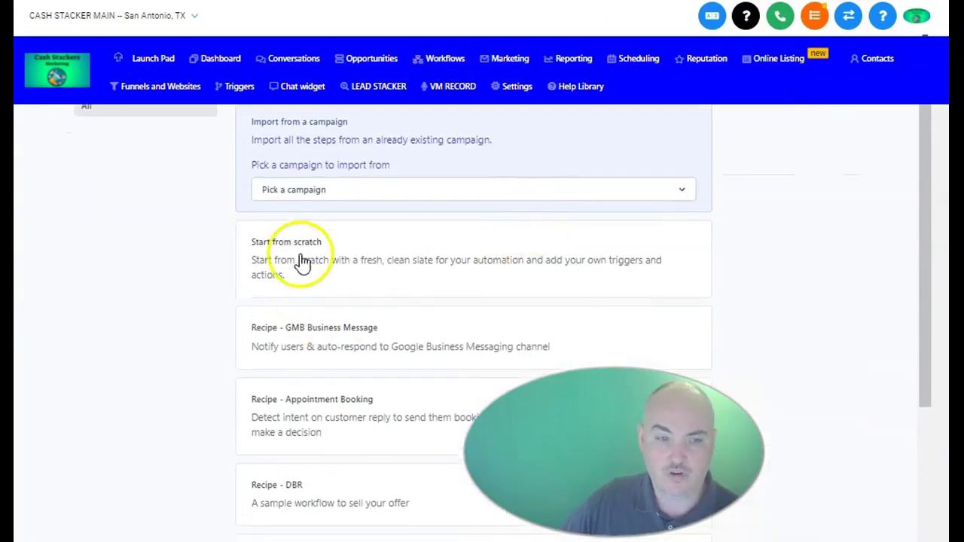
pyautogui.scroll(2, 620, 355)
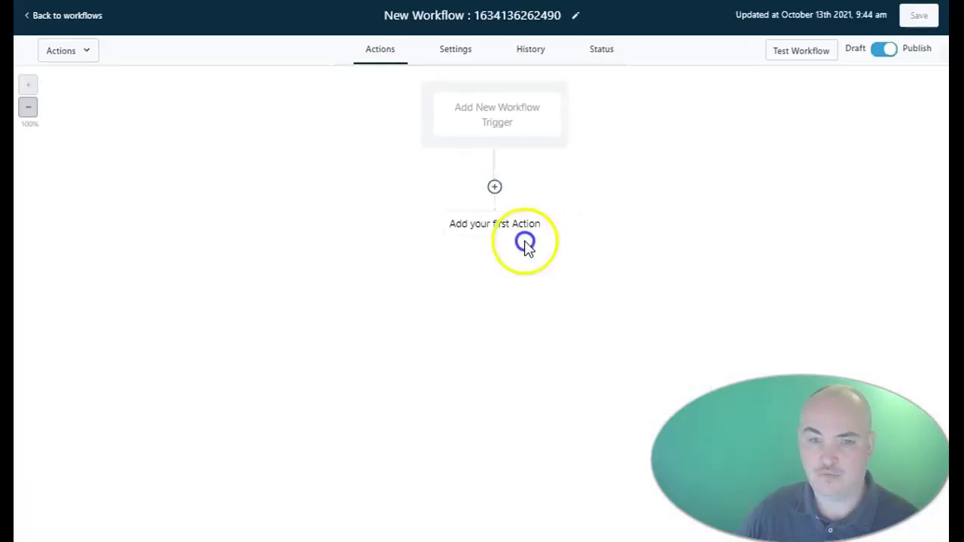
# Add a Form submitted trigger named 'Form Optin New Trigger'
pyautogui.click(488, 120)
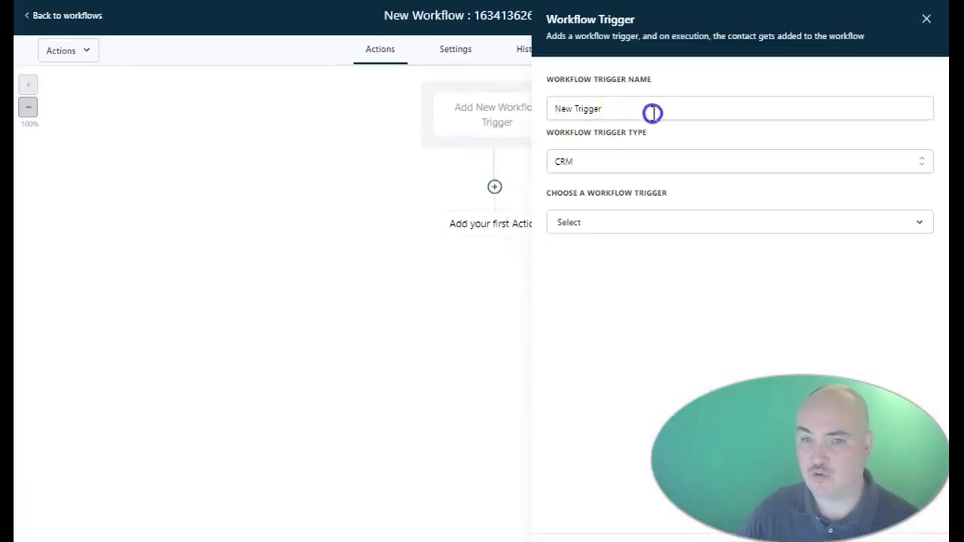
pyautogui.click(555, 110)
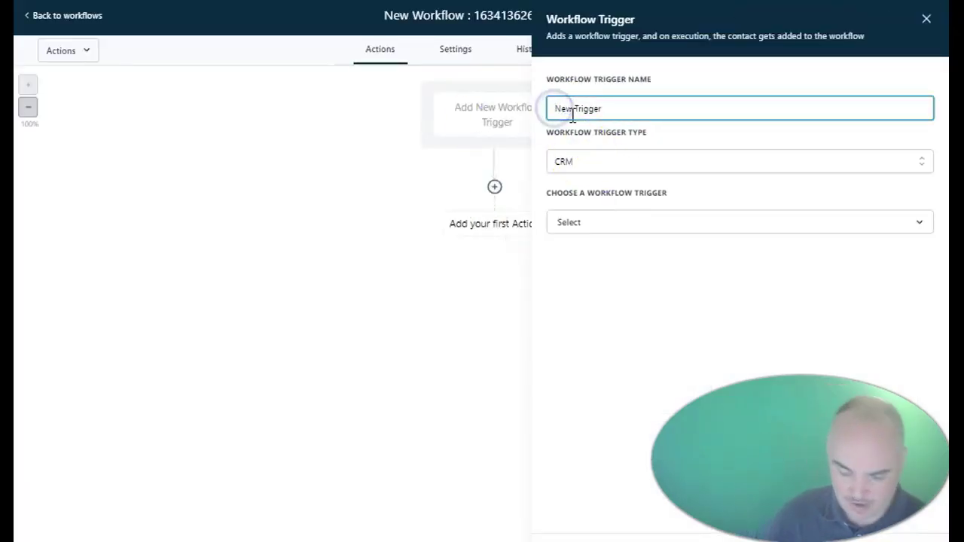
pyautogui.write('Form Optin')
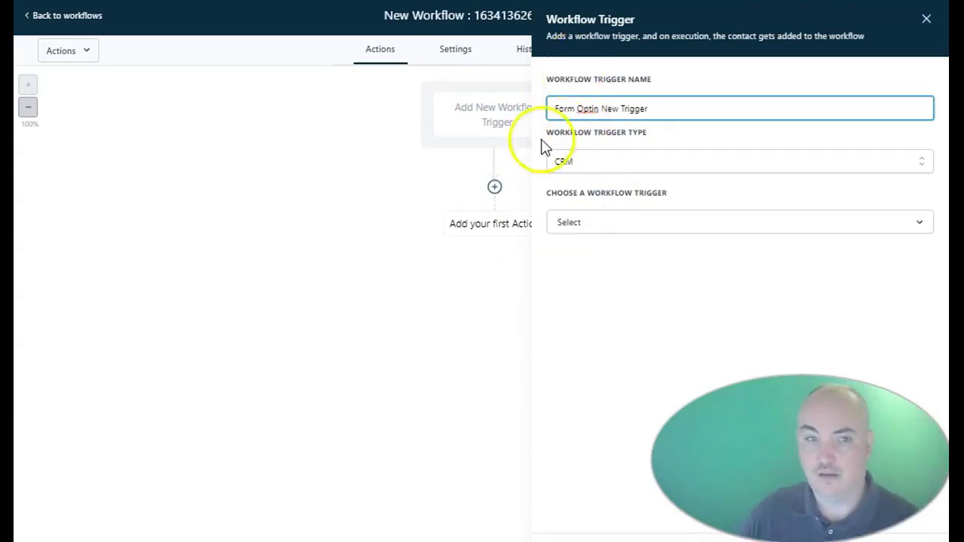
pyautogui.click(603, 224)
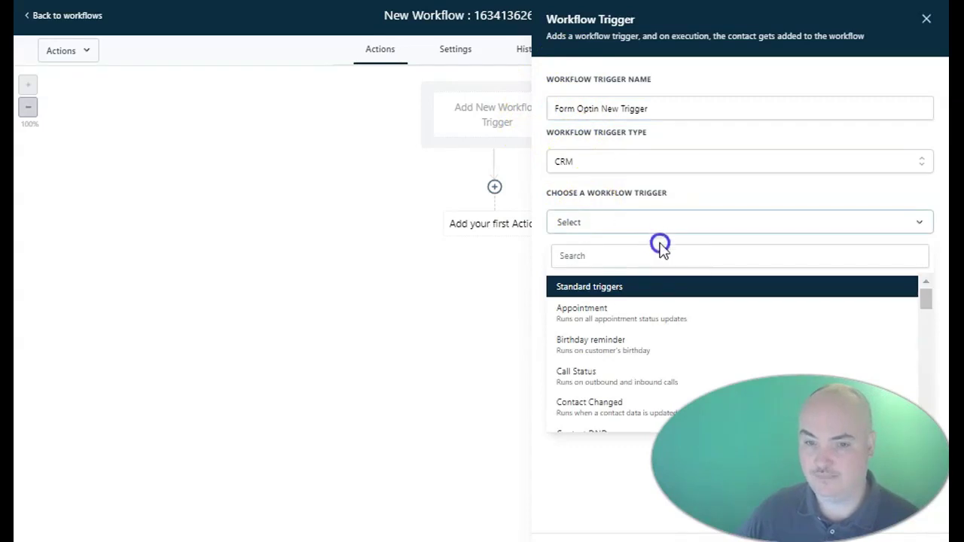
pyautogui.scroll(-2, 619, 302)
pyautogui.scroll(-1, 674, 310)
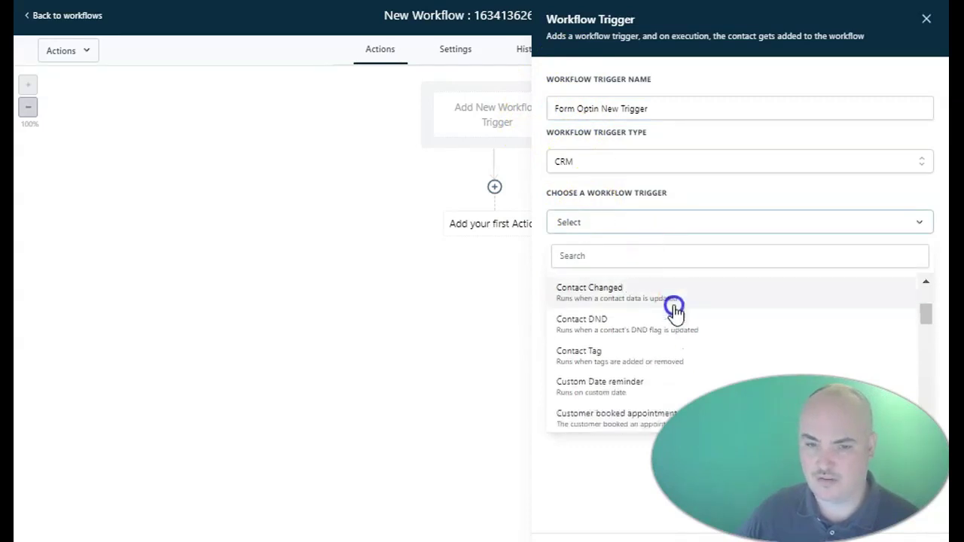
pyautogui.scroll(-3, 641, 332)
pyautogui.click(561, 350)
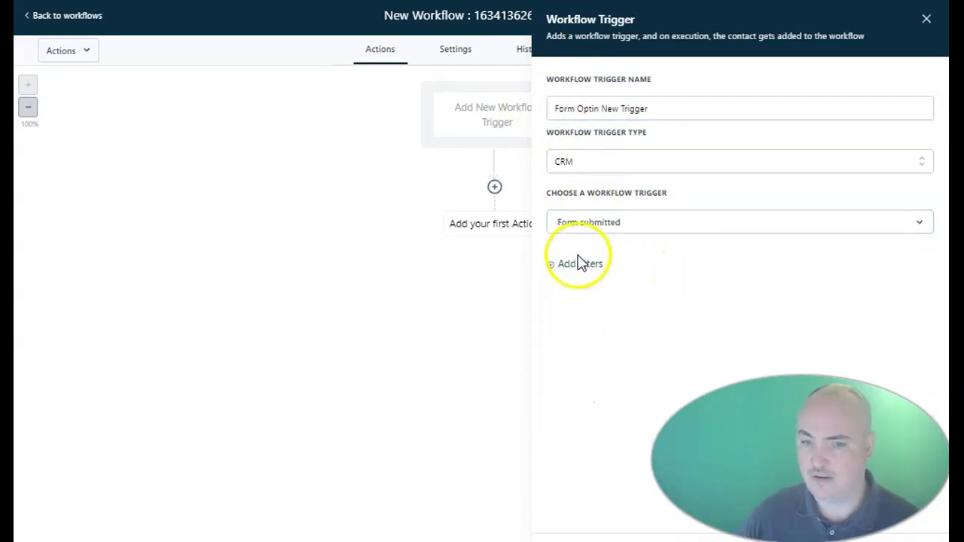
# Filter the trigger so it fires only for the 17 Part Onboarding For Success form
pyautogui.click(581, 277)
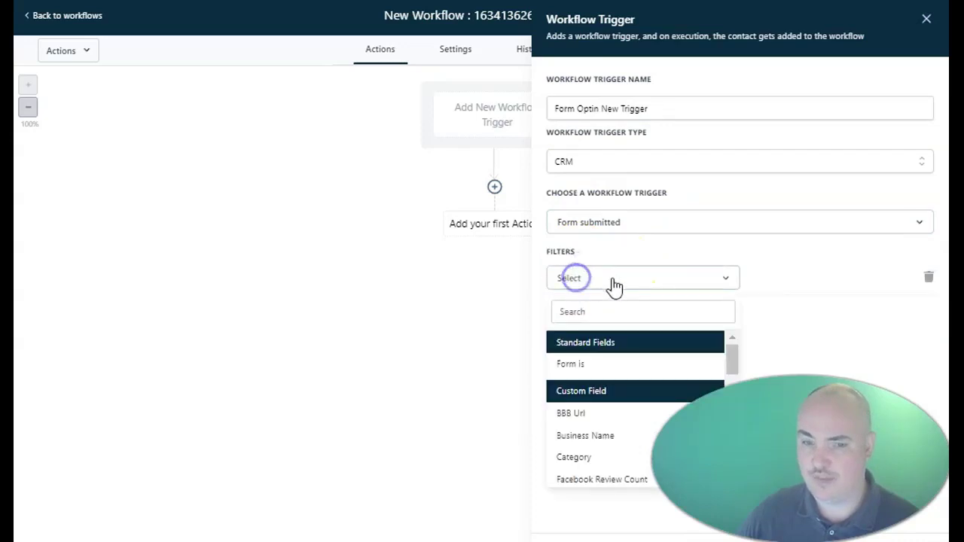
pyautogui.click(588, 364)
pyautogui.click(818, 279)
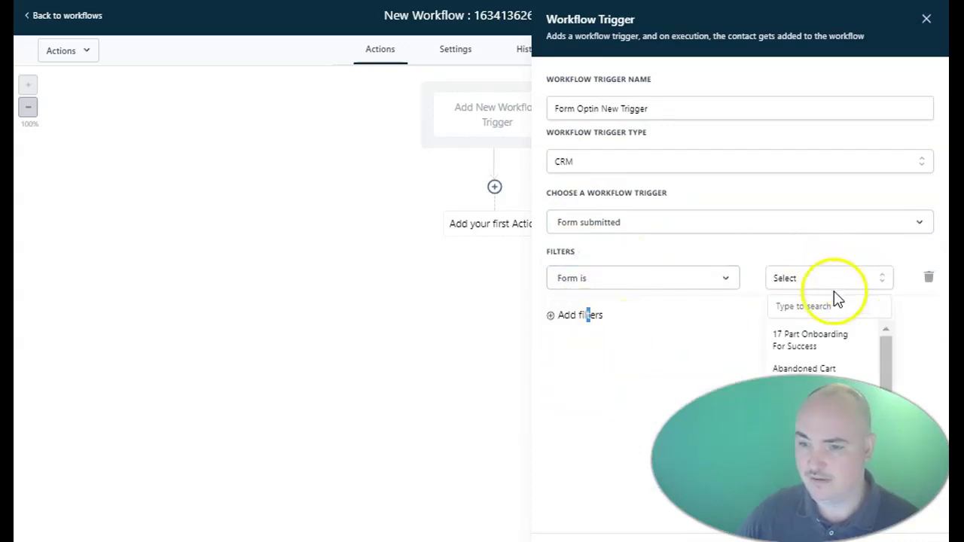
pyautogui.click(812, 351)
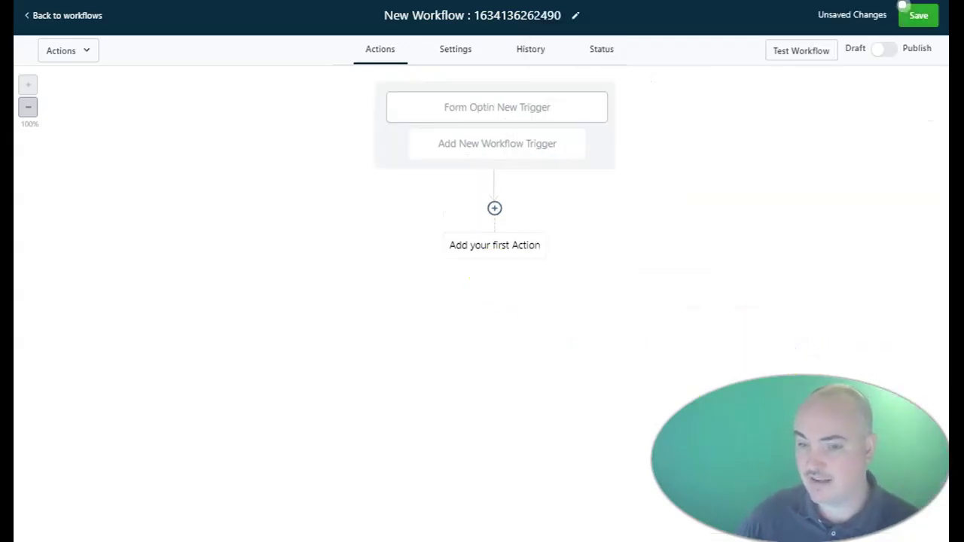
# Add a Send Email action with subject 'Day 1 - 17 Part Onboarding For Success'
pyautogui.click(494, 210)
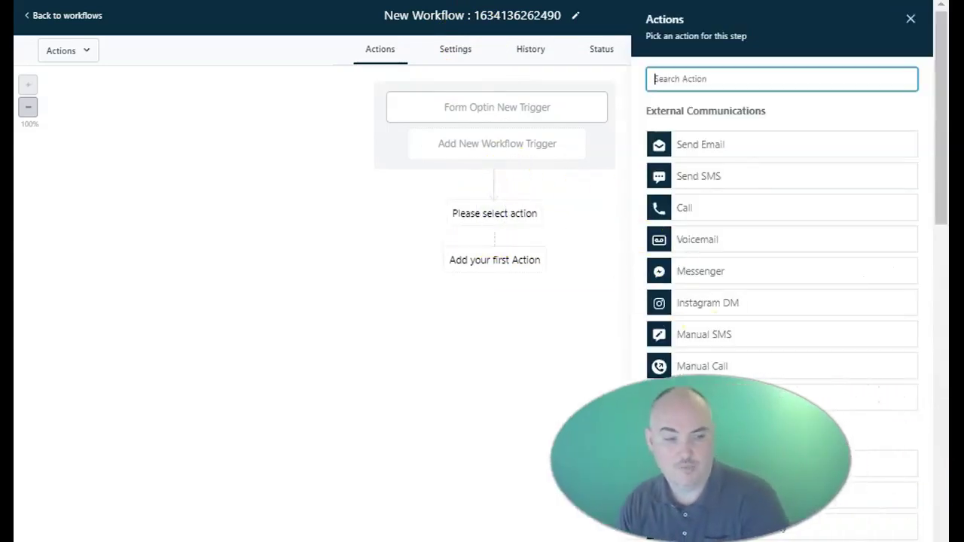
pyautogui.scroll(-1, 743, 283)
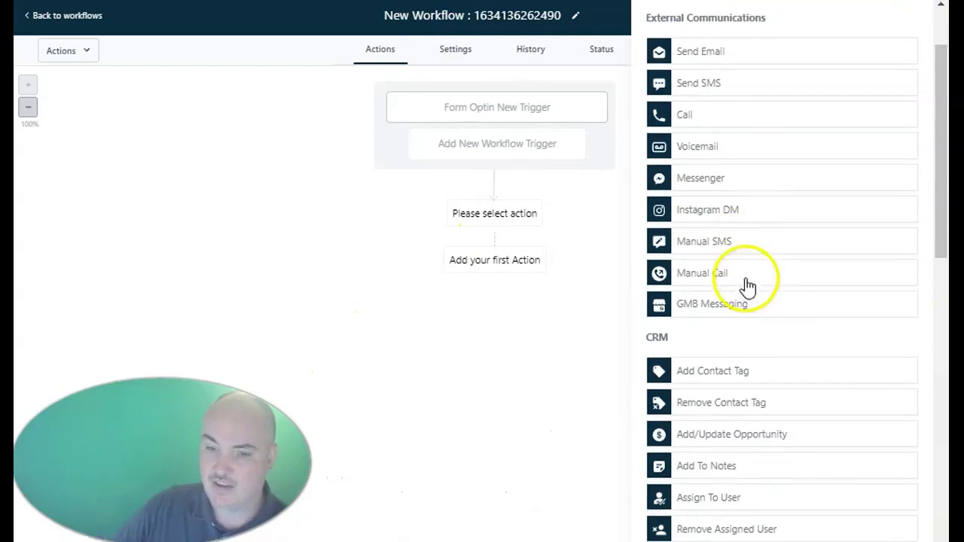
pyautogui.click(699, 59)
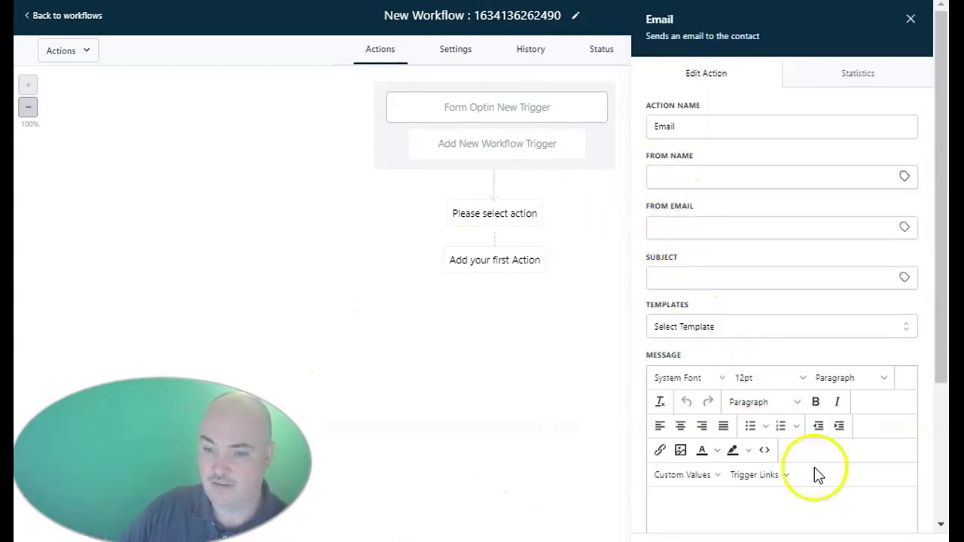
pyautogui.click(748, 413)
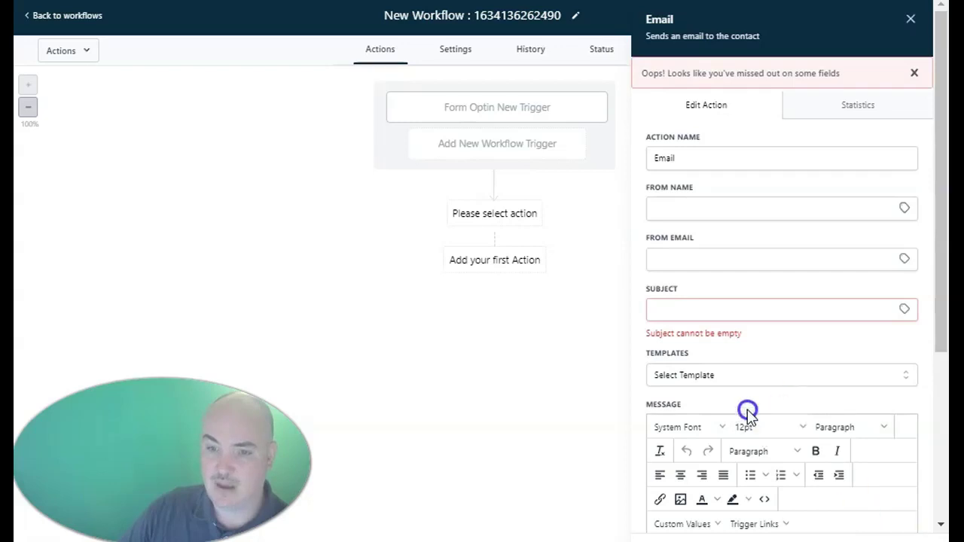
pyautogui.click(692, 310)
pyautogui.write('Day 1- 17 Part Onboarding For Success')
# Switch to the Notepad++ list of onboarding video links
pyautogui.scroll(-5, 782, 302)
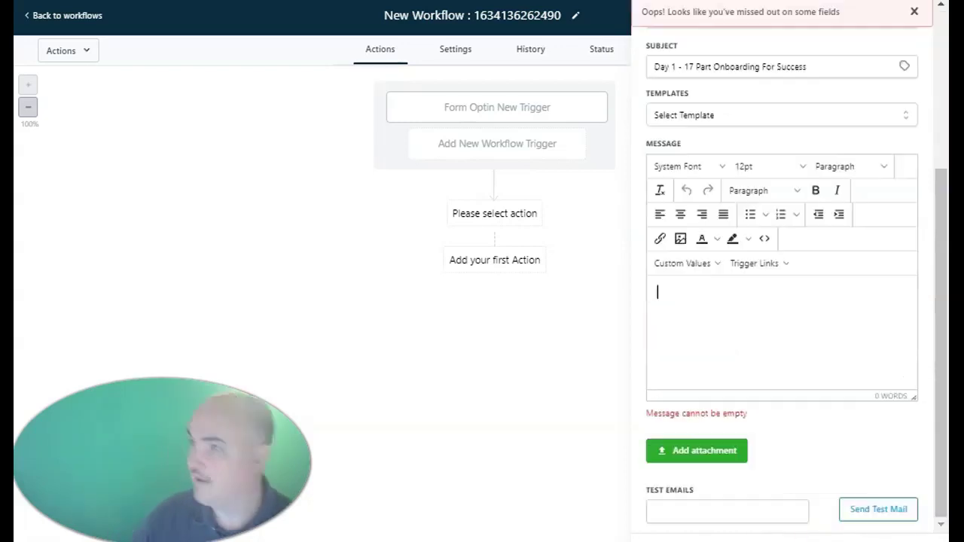
pyautogui.hotkey('alt', 'Tab')
pyautogui.scroll(6, 473, 226)
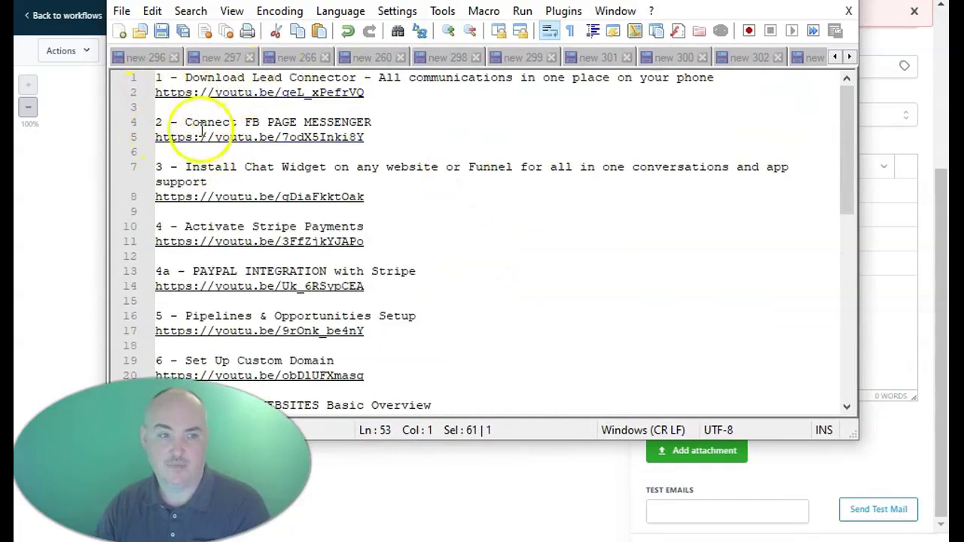
# Paste the two numbered video lessons into the message and link the first video URL
pyautogui.moveTo(279, 2); pyautogui.dragTo(963, 2)
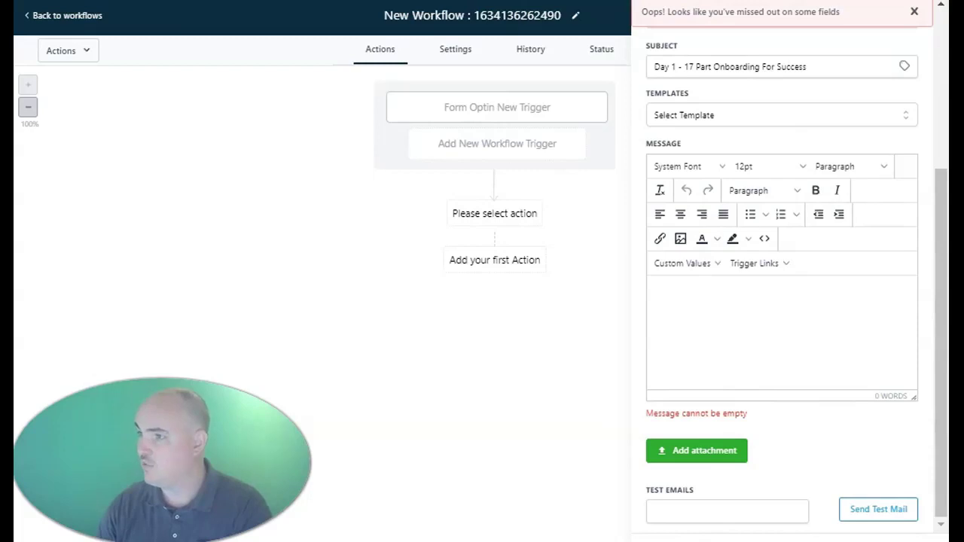
pyautogui.click(711, 317)
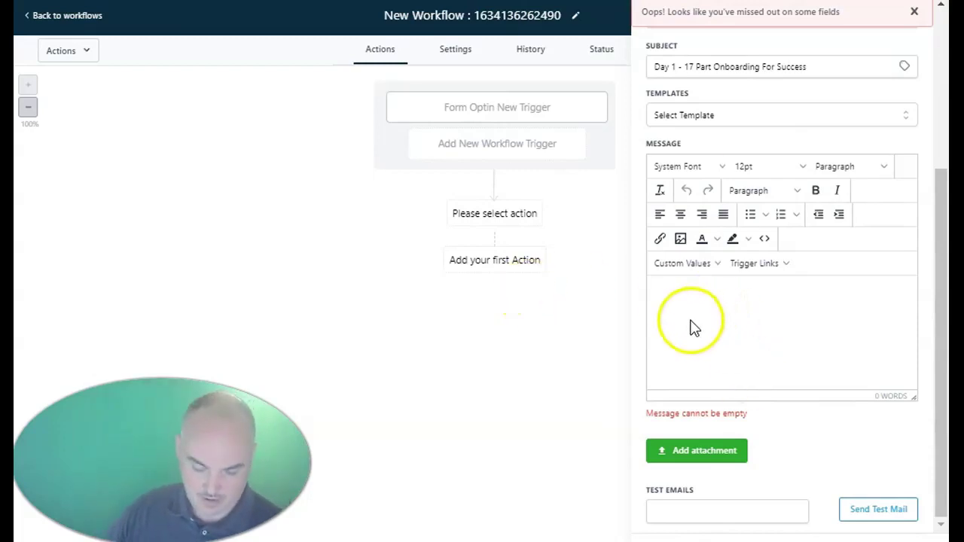
pyautogui.write('1 - Download Lead Connector - All communications in one place on your phone https://youtu.be/qeL_xPefrVQ  2 - Connect FB PAGE MESSENGER https://youtu.be/7odX5lnki8Y')
pyautogui.moveTo(802, 335); pyautogui.dragTo(662, 342)
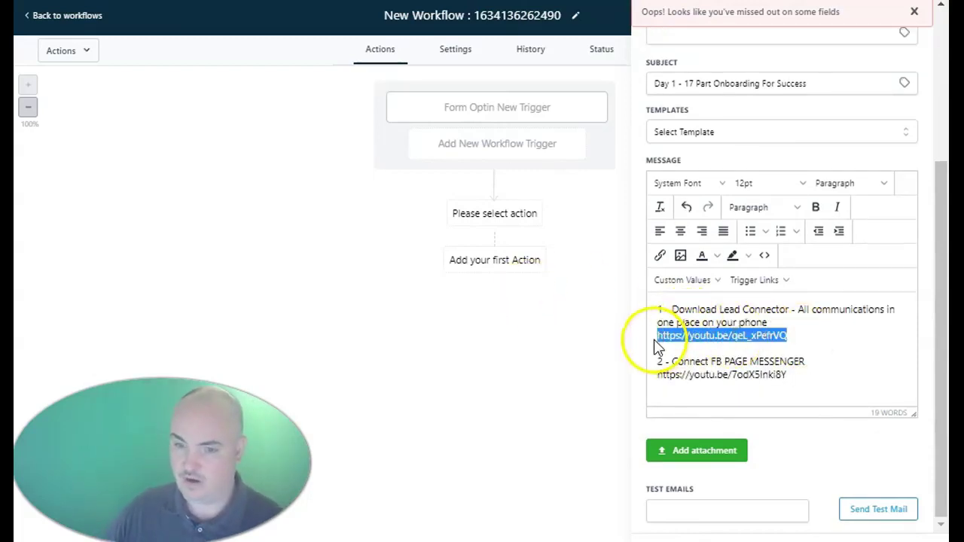
pyautogui.click(660, 256)
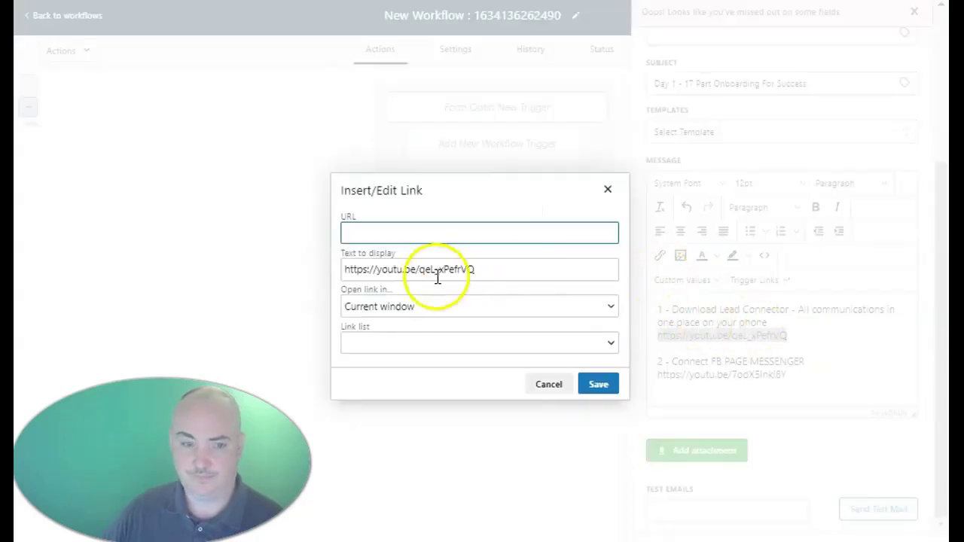
pyautogui.press('Escape')
pyautogui.click(831, 361)
pyautogui.scroll(5, 784, 316)
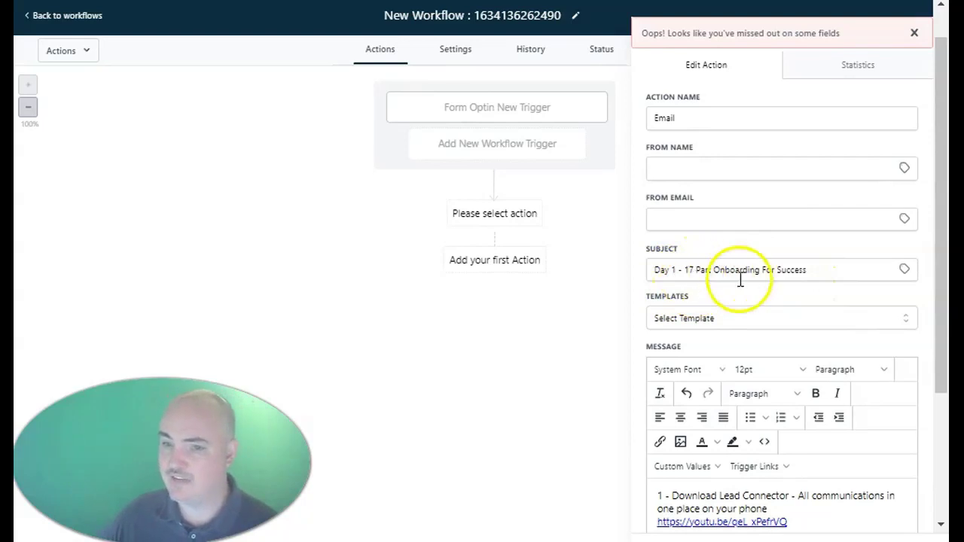
pyautogui.scroll(-5, 835, 359)
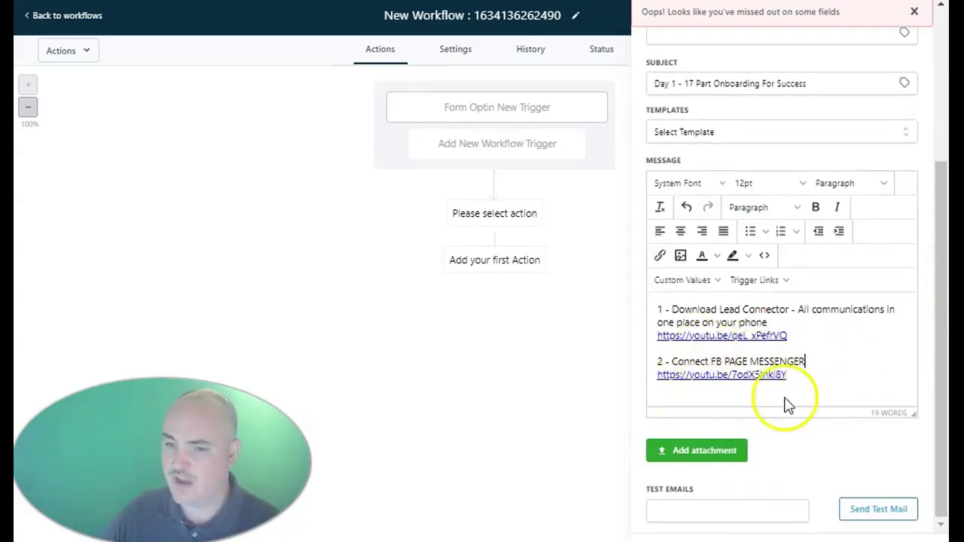
# Insert the intro line above the first lesson at the top of the message
pyautogui.click(657, 309)
pyautogui.press('Return')
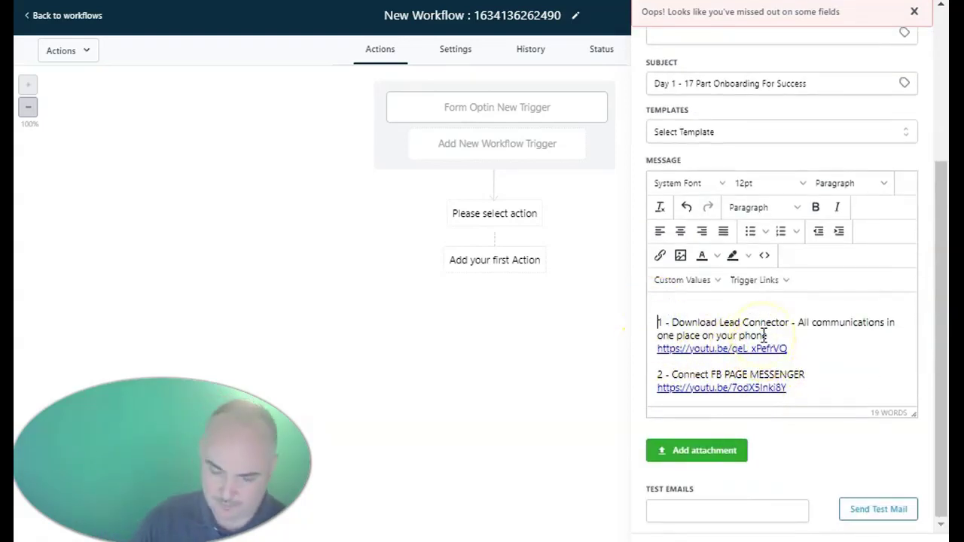
pyautogui.write('Here is your day 1 training for onboarding success...')
pyautogui.click(814, 389)
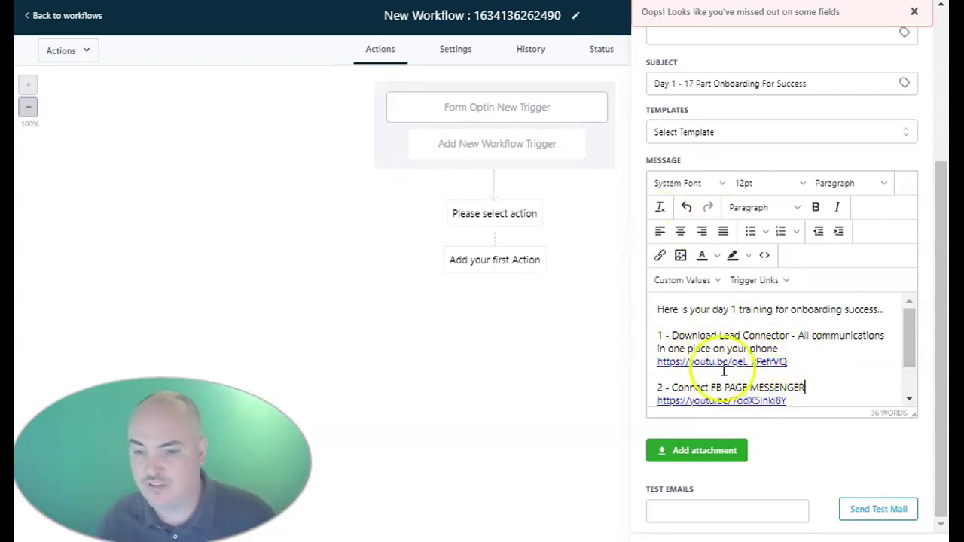
pyautogui.scroll(-2, 893, 330)
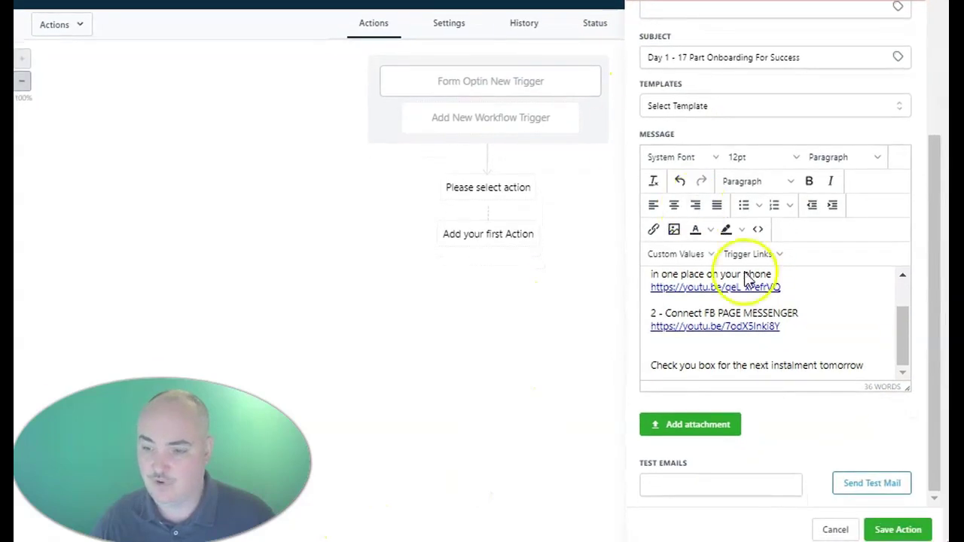
# Save the Day 1 email and follow it with a 1-day wait named '1 Day Wait'
pyautogui.click(896, 530)
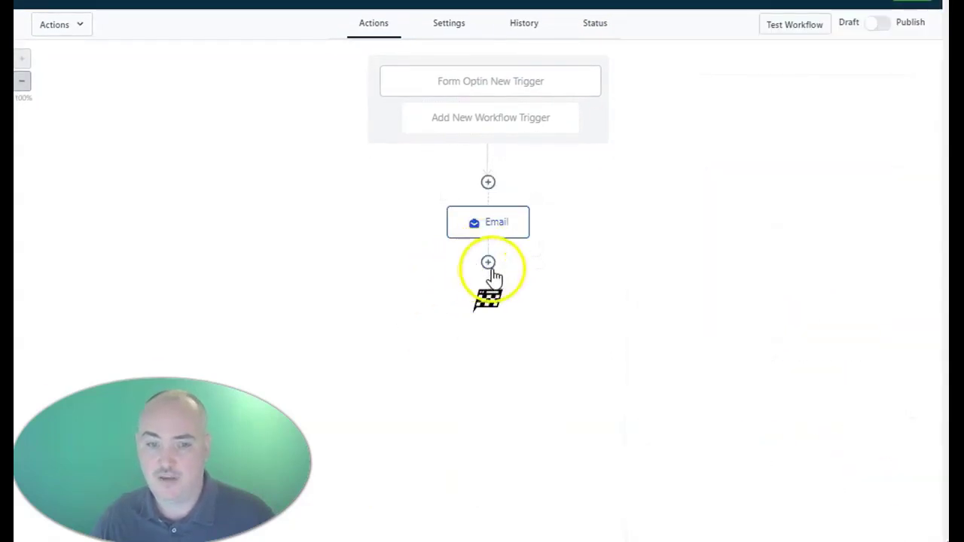
pyautogui.click(487, 263)
pyautogui.scroll(-10, 753, 331)
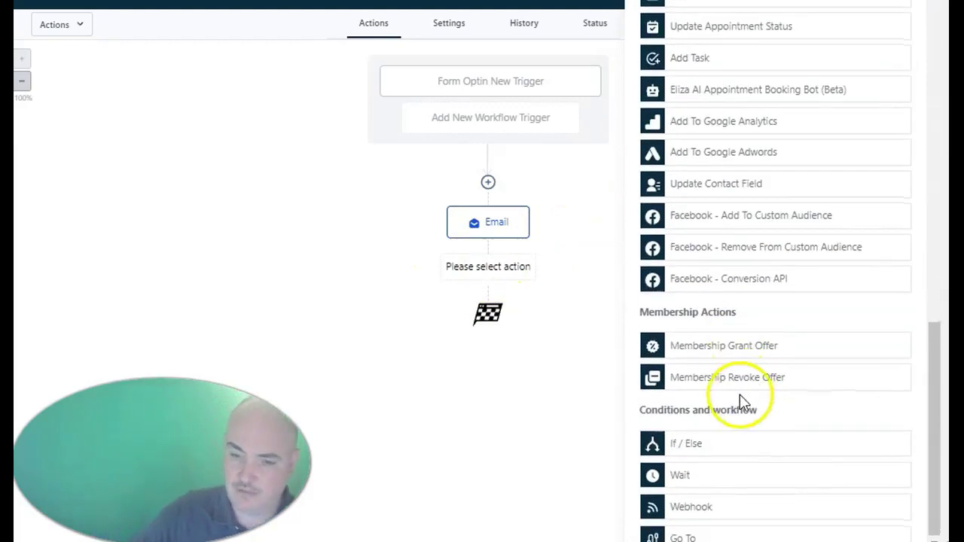
pyautogui.click(719, 478)
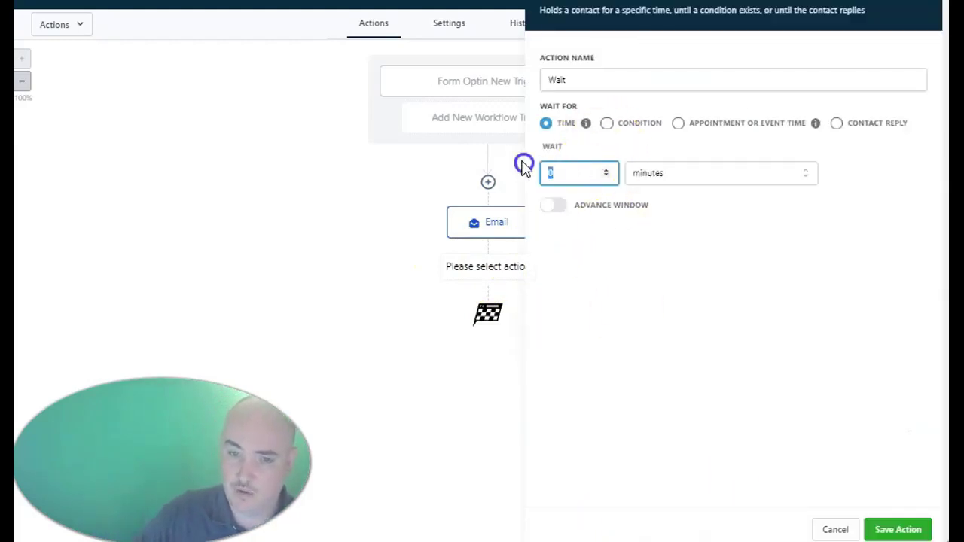
pyautogui.write('1')
pyautogui.click(678, 173)
pyautogui.click(678, 261)
pyautogui.click(547, 79)
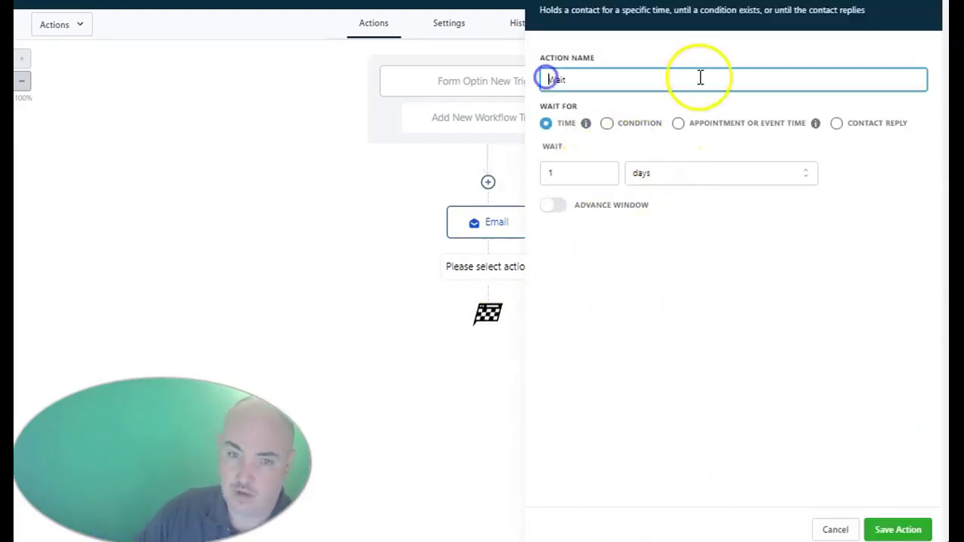
pyautogui.write('1 Day')
pyautogui.press('Return')
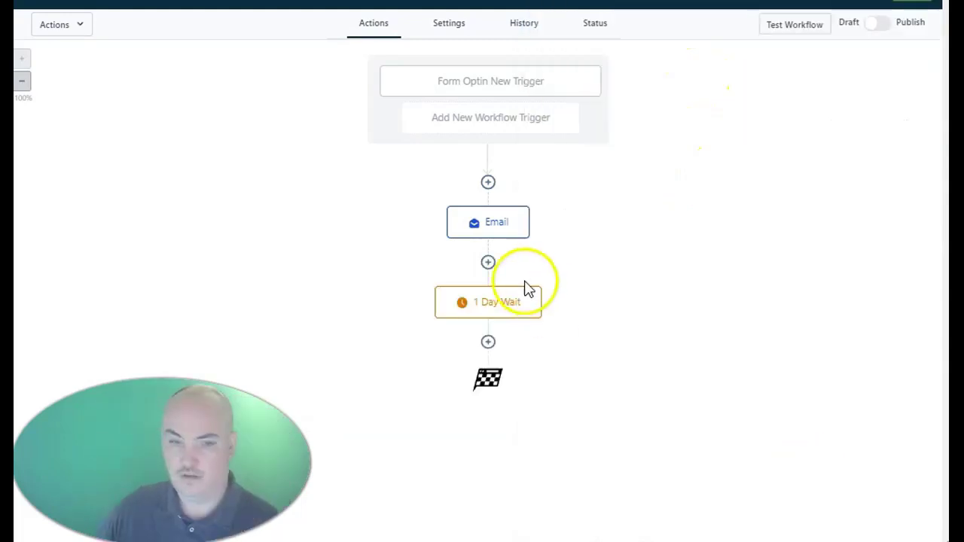
pyautogui.click(490, 342)
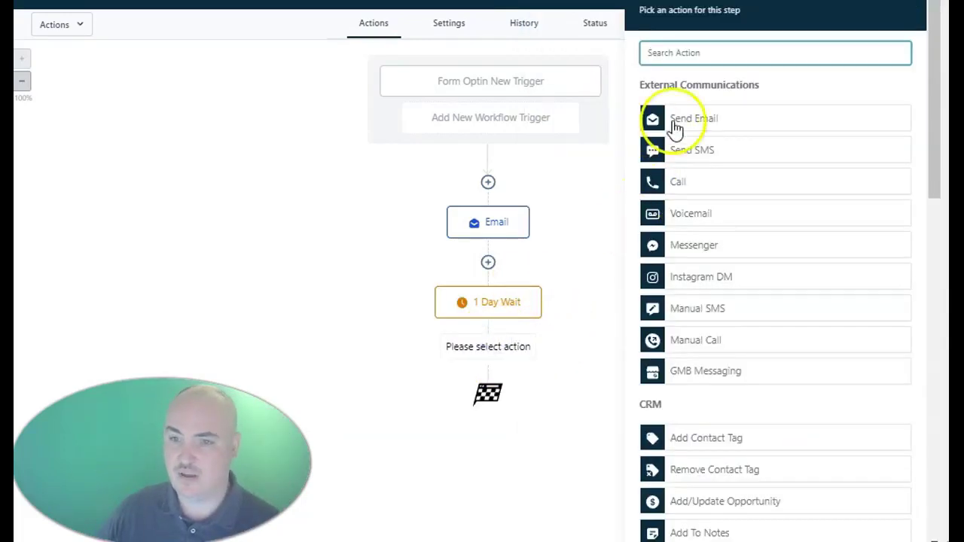
# Add a Send Email action with subject 'Day 2 - 17 Part Onboarding For Success'
pyautogui.click(673, 127)
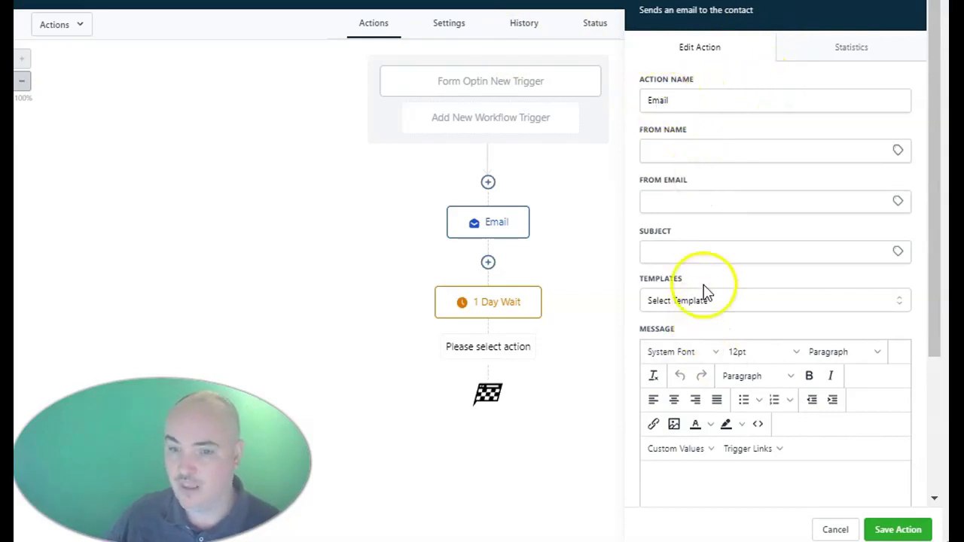
pyautogui.click(675, 252)
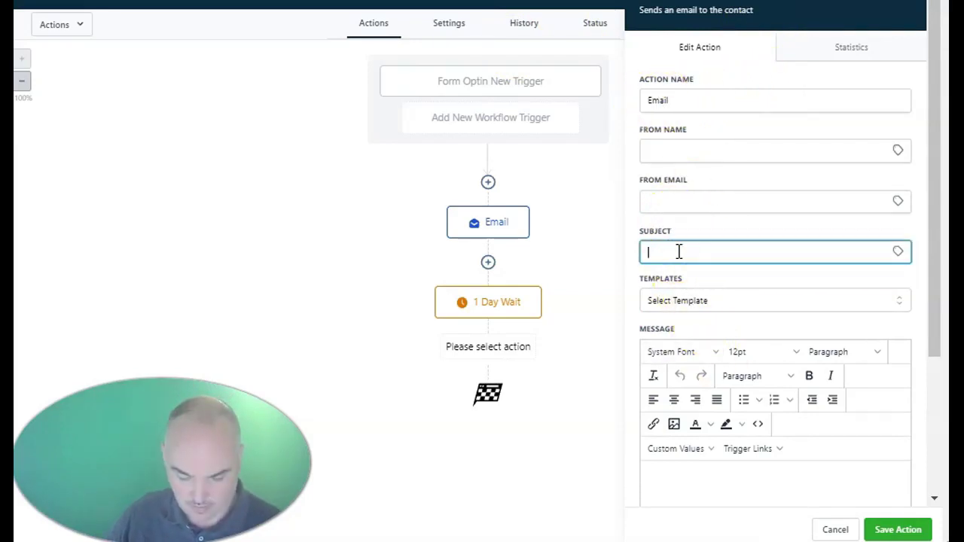
pyautogui.press('super+v')
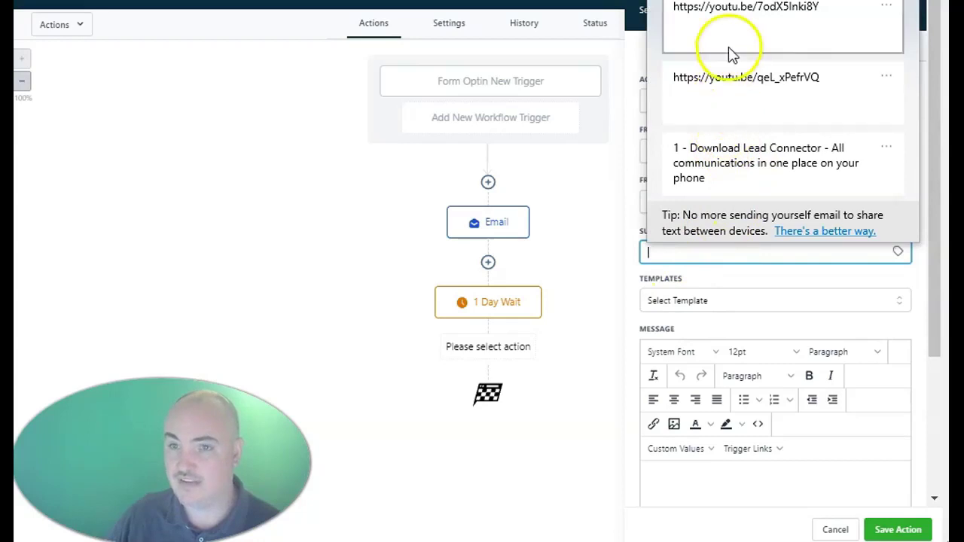
pyautogui.scroll(-2, 729, 54)
pyautogui.click(745, 200)
pyautogui.scroll(-3, 926, 248)
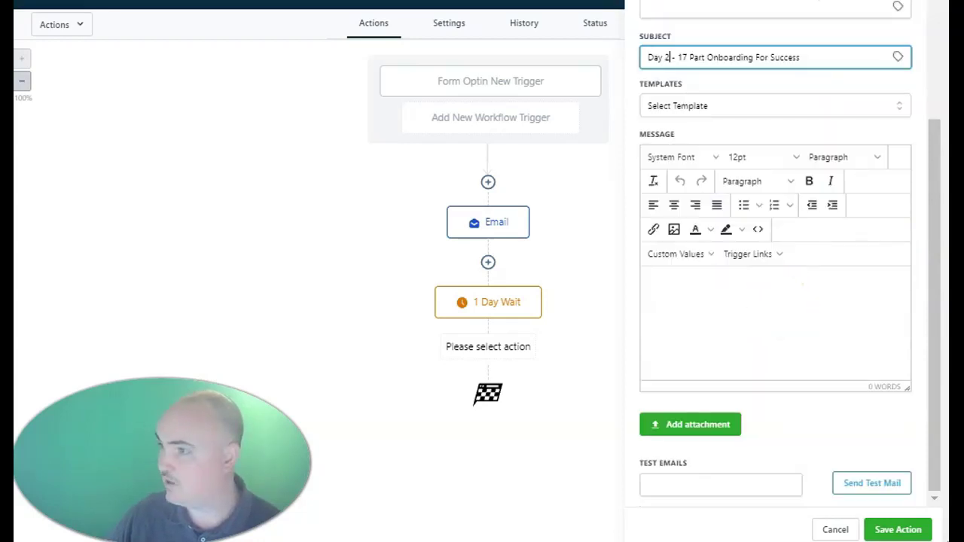
# Paste the Day 2 lessons, link the Chat Widget and Stripe Payments video URLs, and save
pyautogui.click(720, 284)
pyautogui.hotkey('ctrl', 'v')
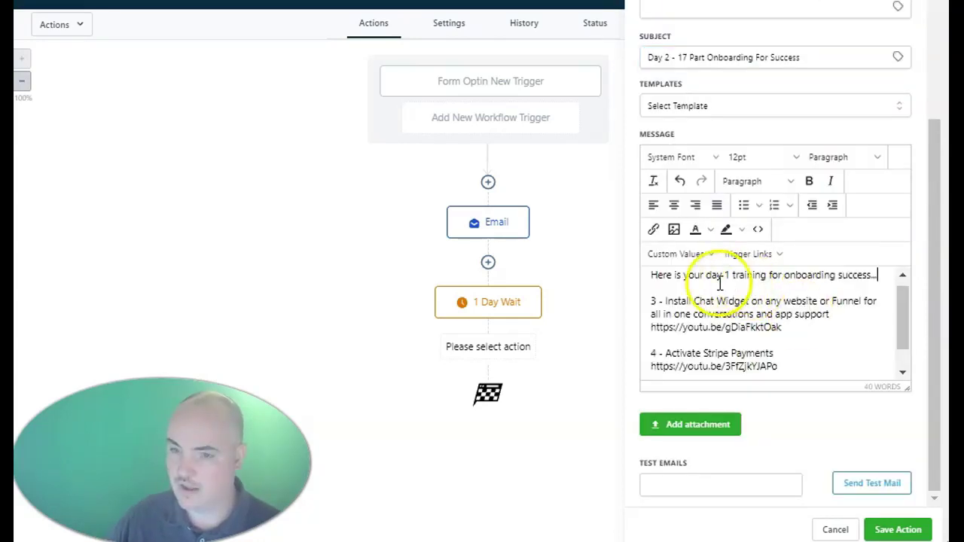
pyautogui.scroll(-2, 725, 278)
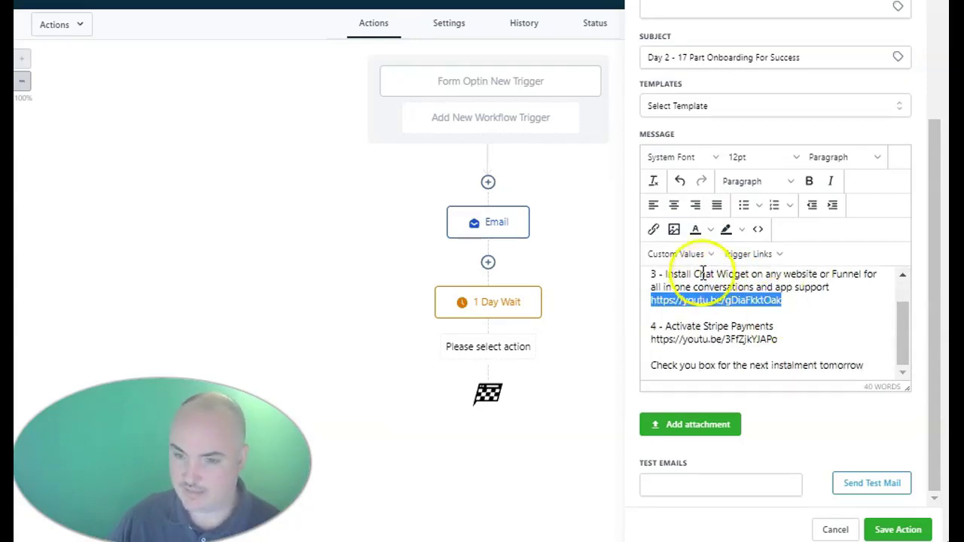
pyautogui.click(653, 229)
pyautogui.click(594, 355)
pyautogui.click(800, 338)
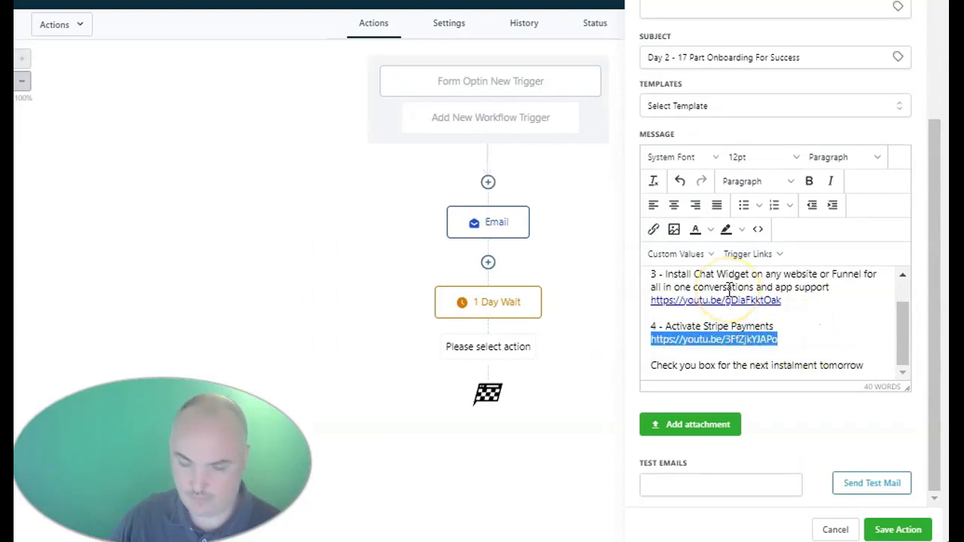
pyautogui.click(897, 530)
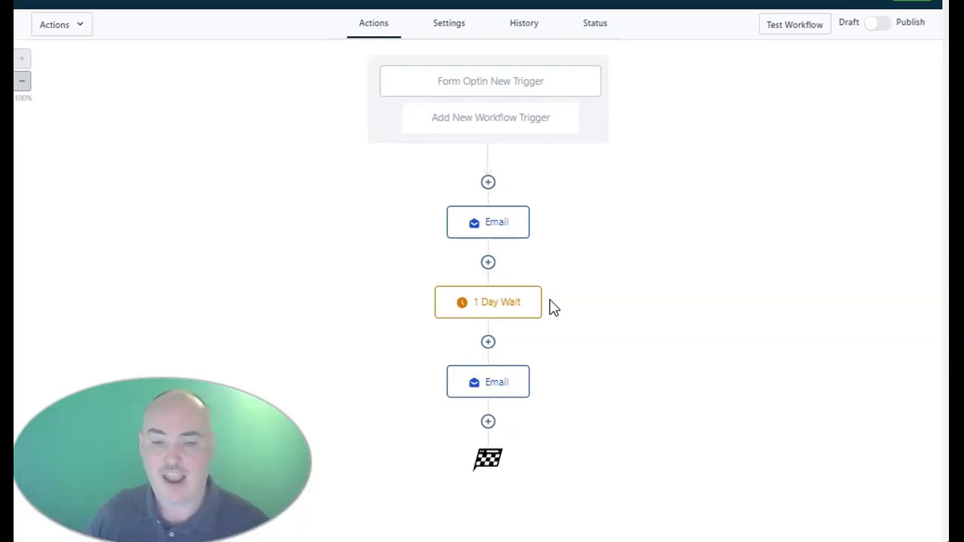
# Add a Wait action after the second email and begin editing its name
pyautogui.click(488, 421)
pyautogui.scroll(-7, 766, 369)
pyautogui.scroll(-3, 753, 392)
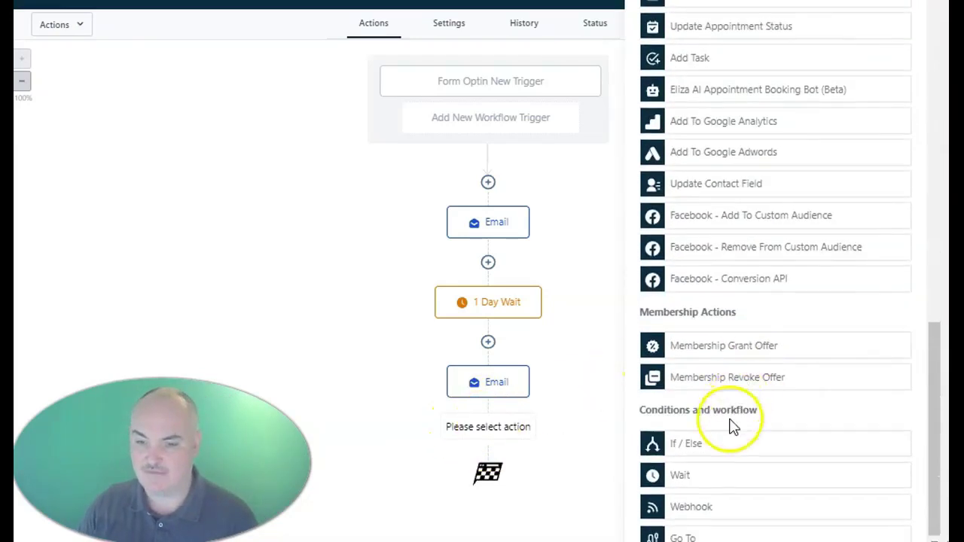
pyautogui.click(667, 473)
pyautogui.click(581, 73)
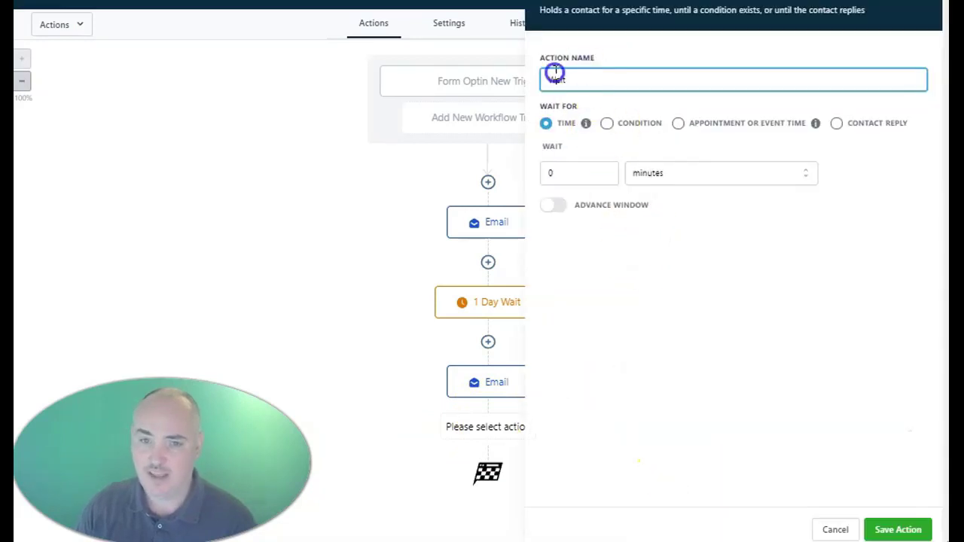